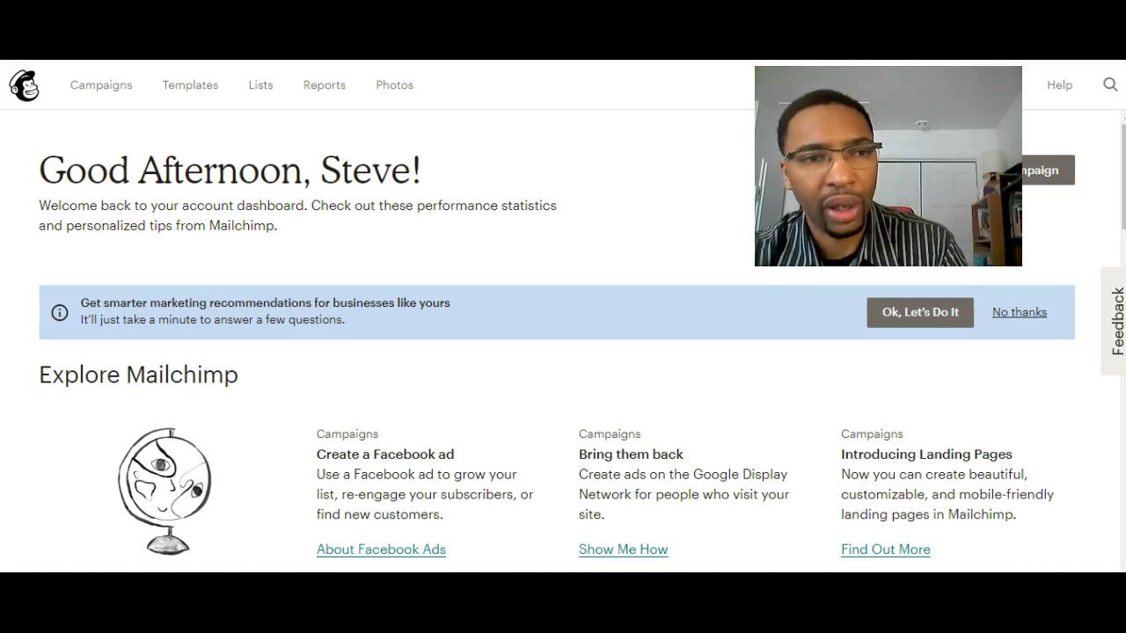
# Step: From Campaigns, start a new campaign and search the campaign types for 'birthday'
pyautogui.click(108, 93)
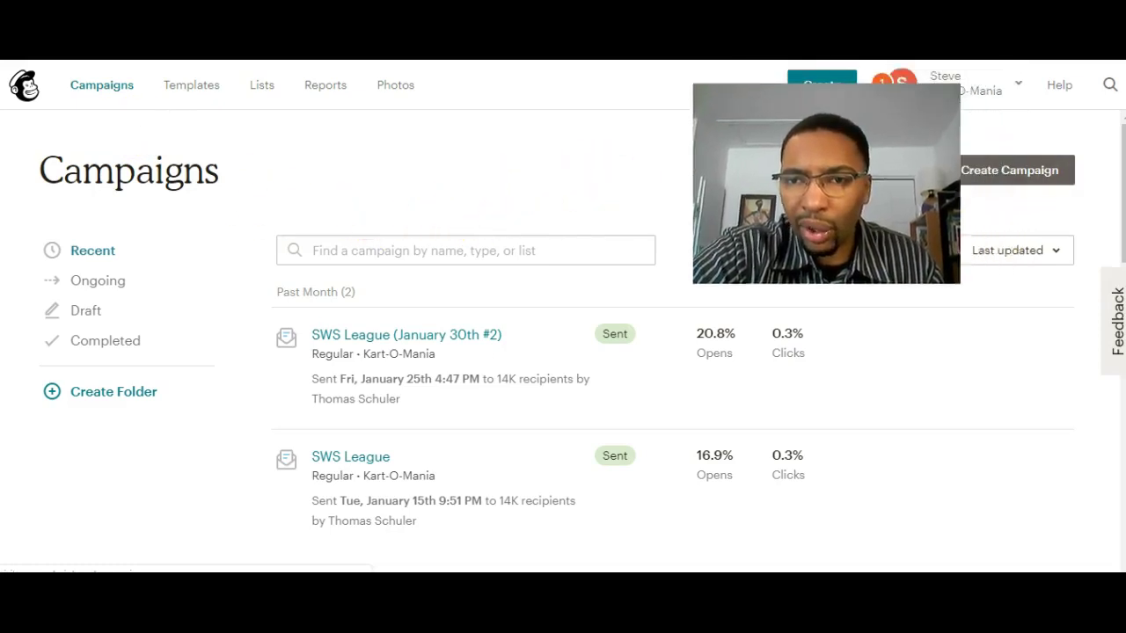
pyautogui.click(1005, 170)
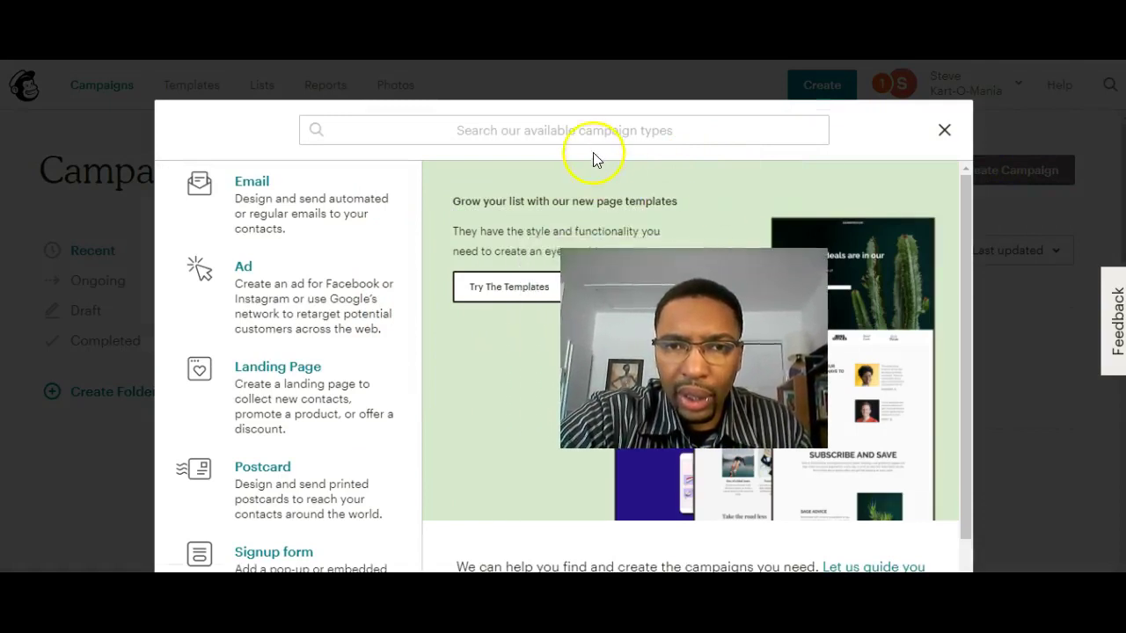
pyautogui.click(574, 131)
pyautogui.write('bi')
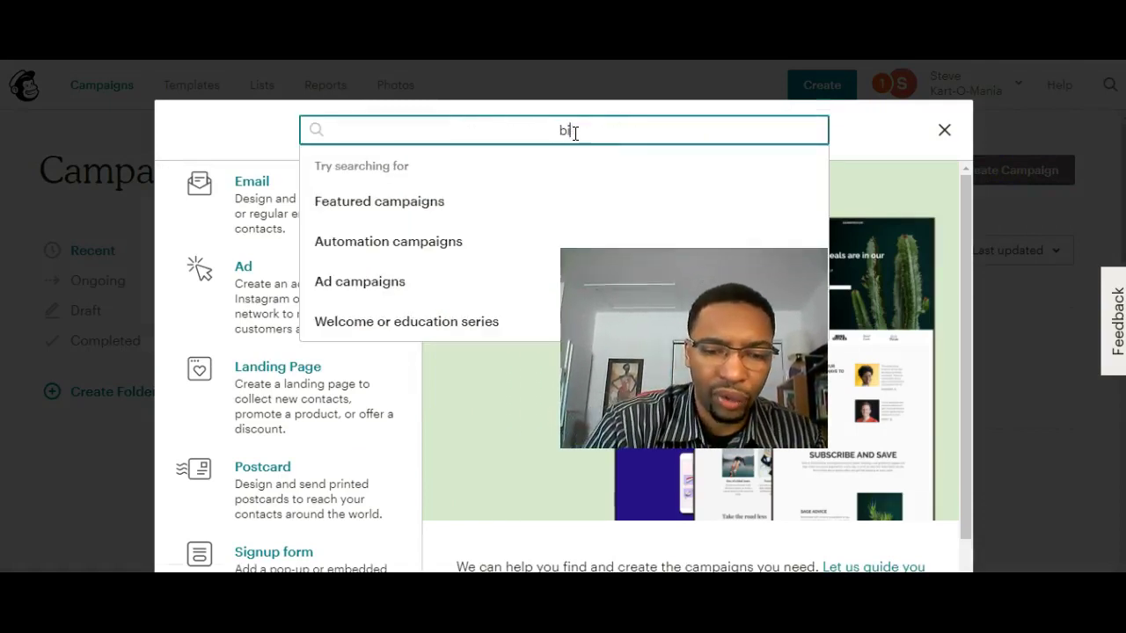
pyautogui.write('rthday')
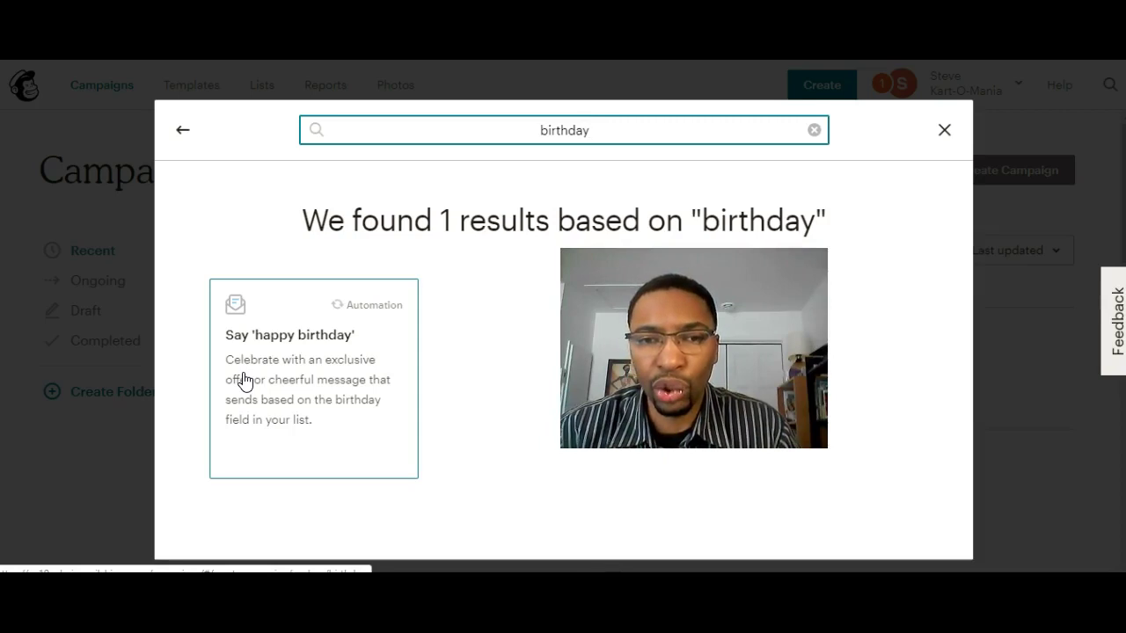
# Step: Choose the Say 'happy birthday' automation, keep its default name and the Kart-O-Mania list, and begin
pyautogui.click(248, 373)
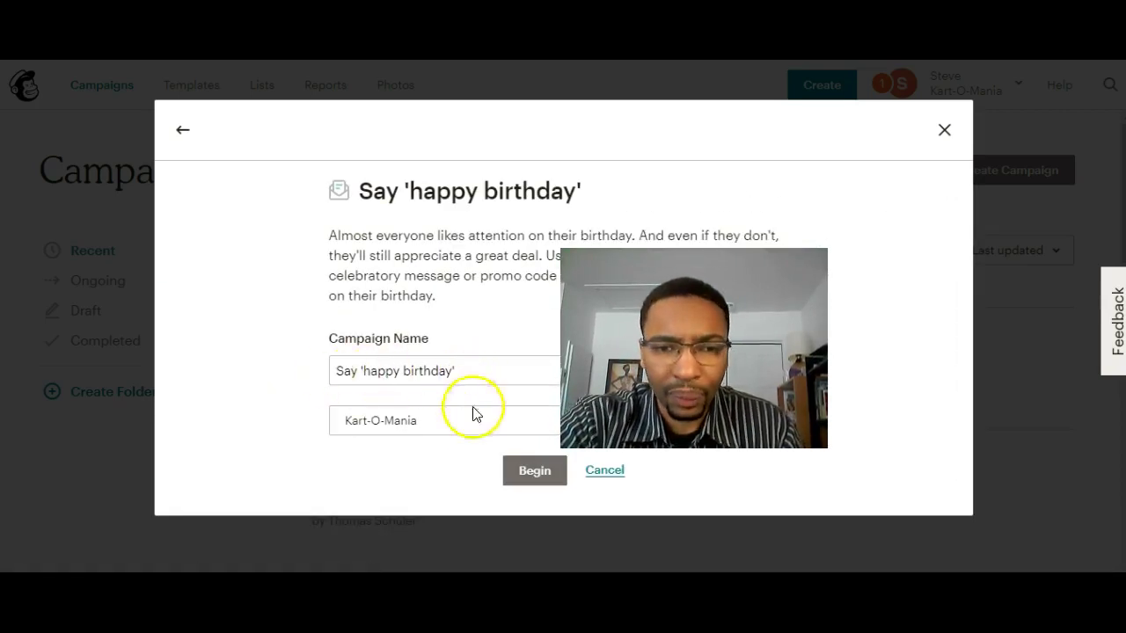
pyautogui.moveTo(448, 370); pyautogui.dragTo(341, 370)
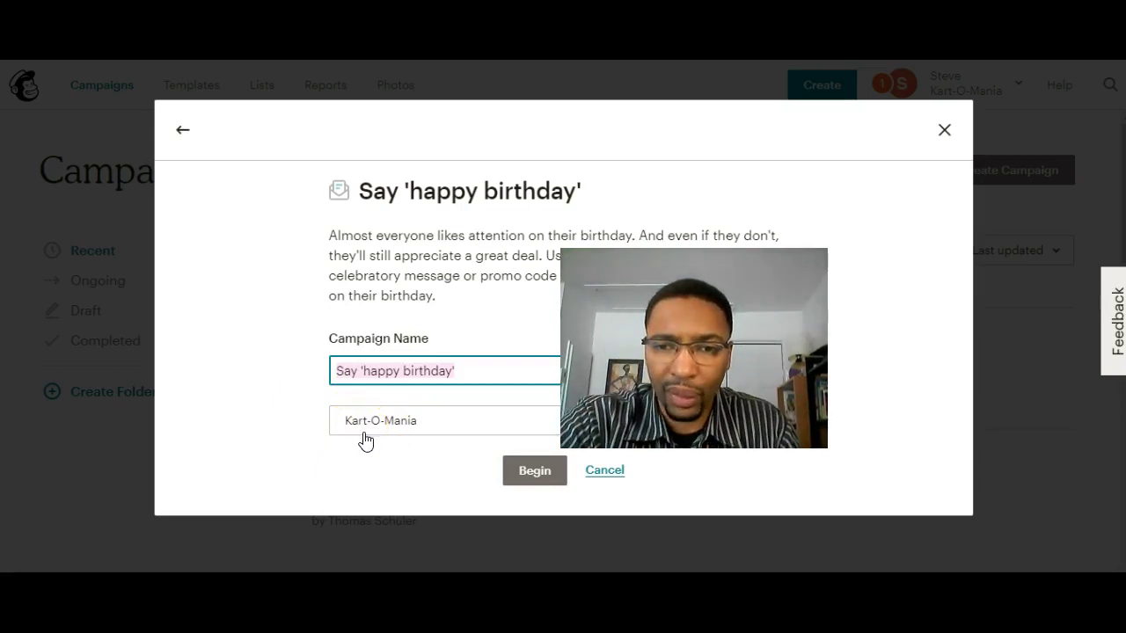
pyautogui.click(506, 470)
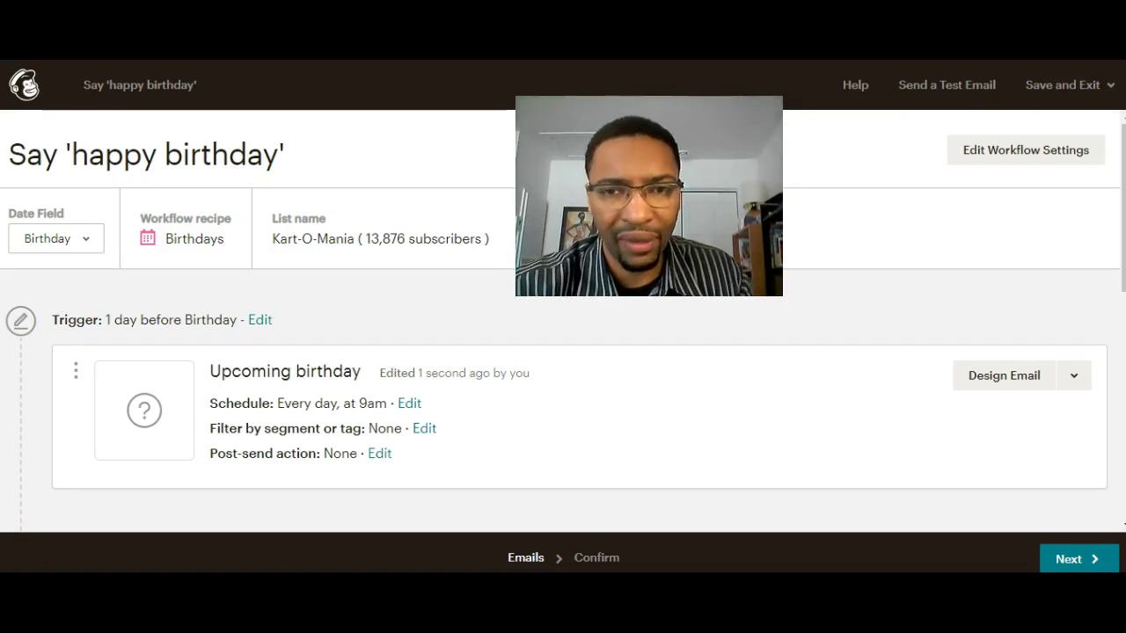
# Step: Scroll through the Upcoming birthday, Day of birthday and Birthday follow-up emails in the workflow
pyautogui.scroll(-4, 377, 249)
pyautogui.scroll(-3, 377, 249)
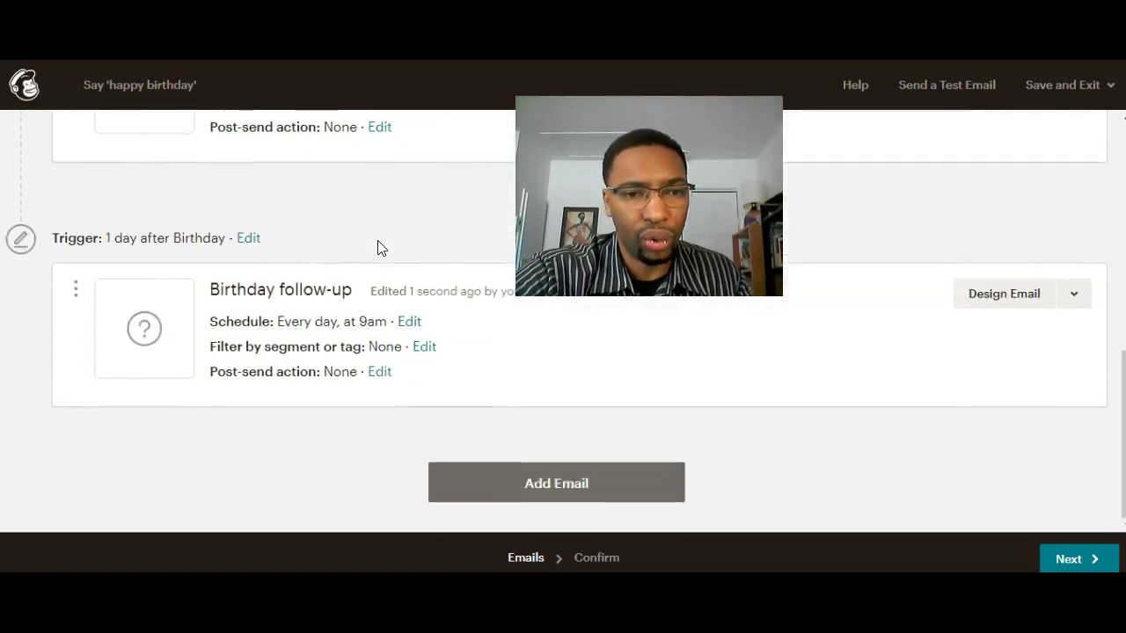
pyautogui.scroll(7, 377, 244)
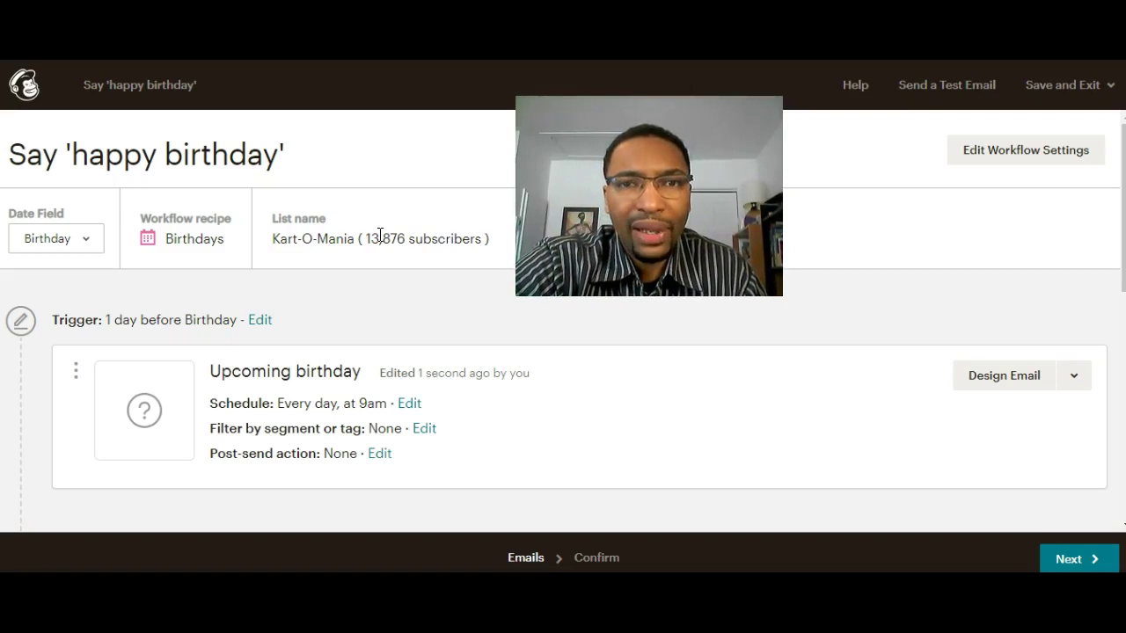
pyautogui.scroll(-1, 380, 238)
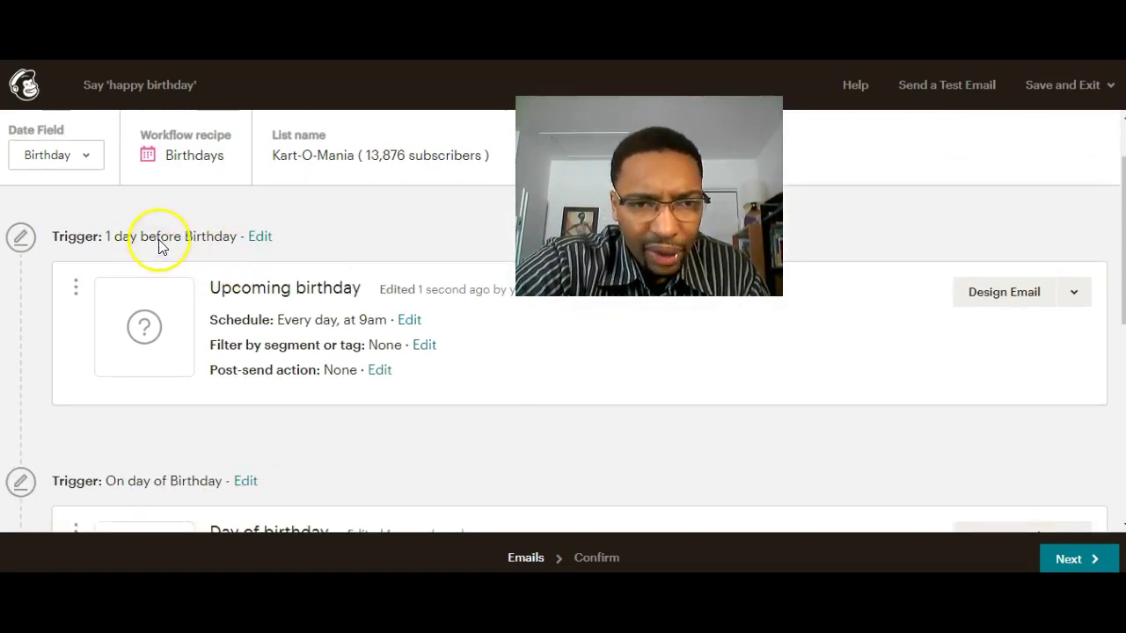
pyautogui.scroll(-2, 169, 244)
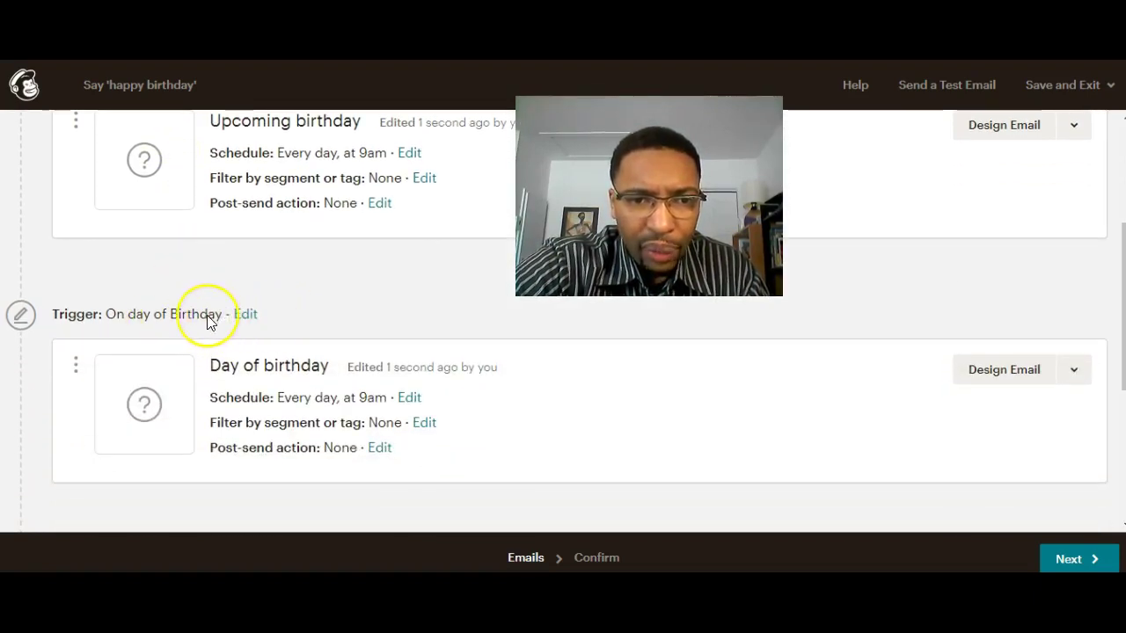
pyautogui.scroll(-3, 209, 320)
pyautogui.scroll(-1, 246, 322)
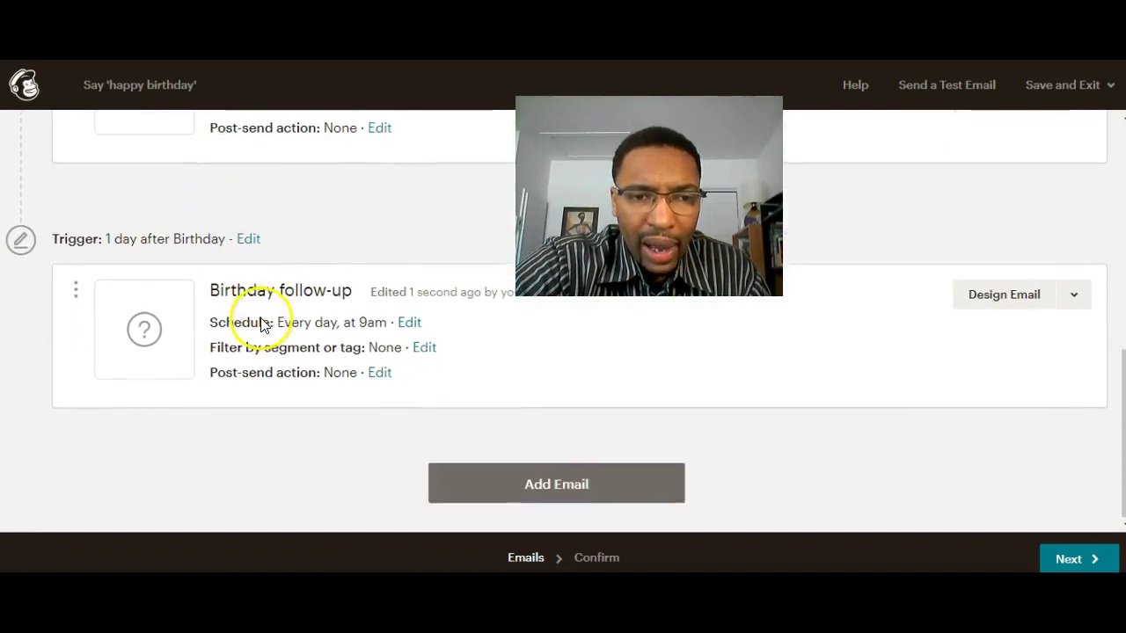
pyautogui.scroll(6, 261, 321)
pyautogui.scroll(-3, 261, 317)
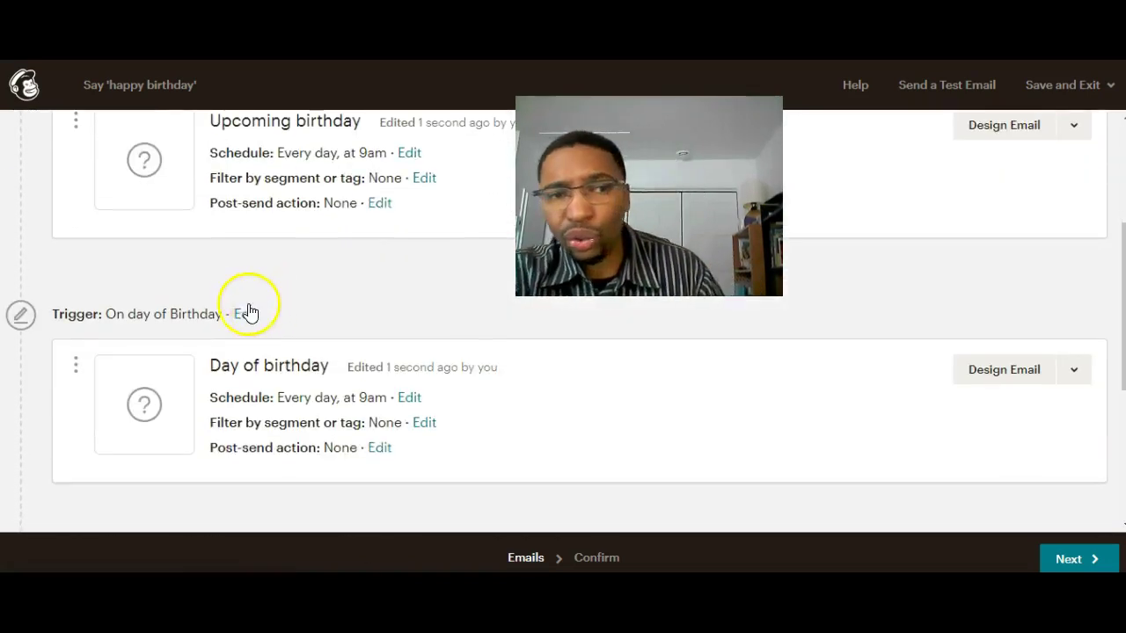
pyautogui.scroll(-2, 249, 313)
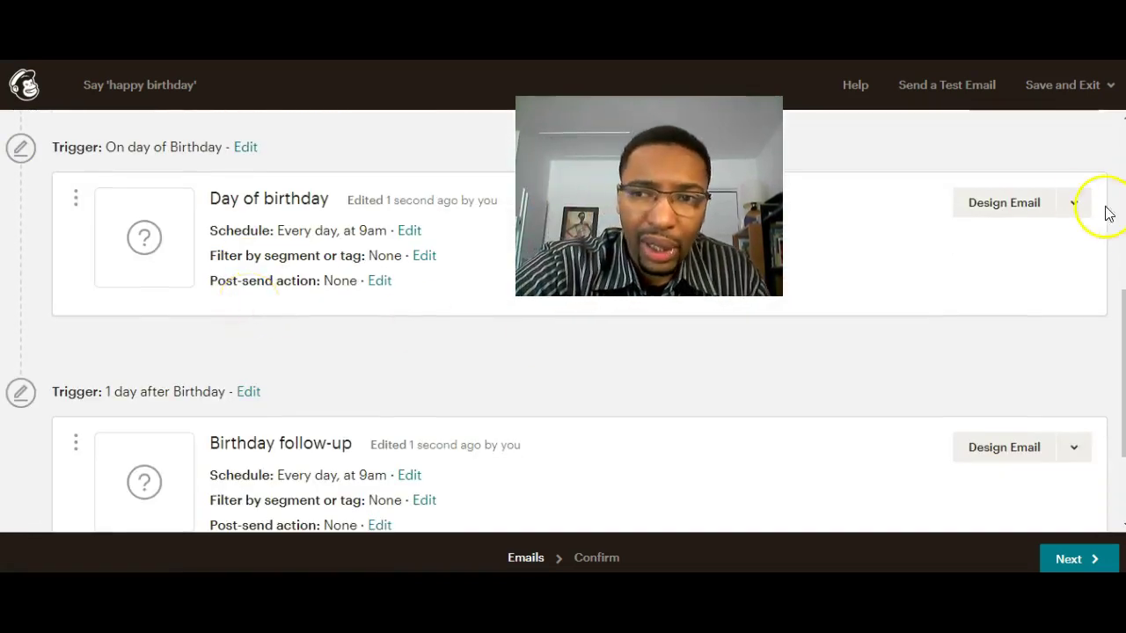
# Step: Open the Day of birthday email's options menu and dismiss it without deleting anything
pyautogui.click(1071, 204)
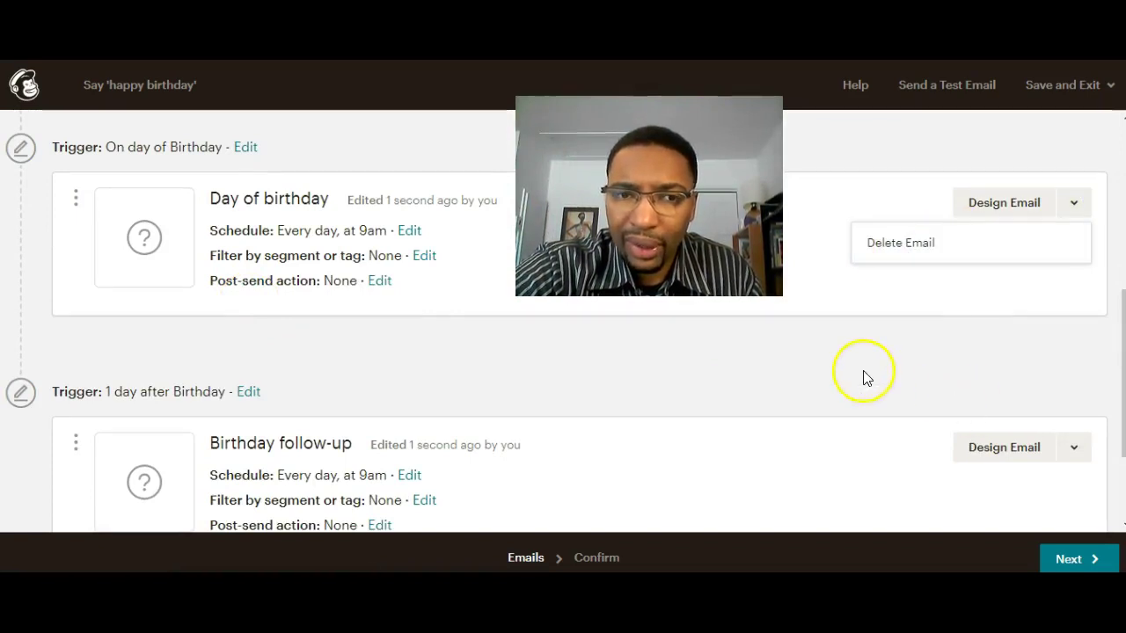
pyautogui.click(414, 370)
pyautogui.scroll(5, 430, 334)
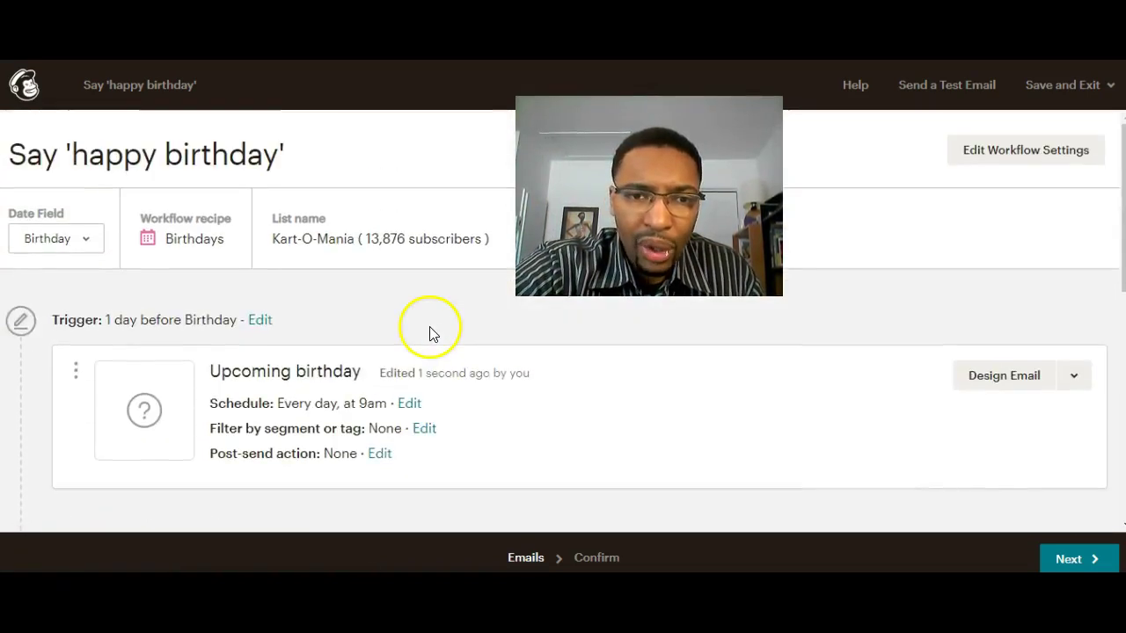
# Step: Confirm the Upcoming birthday trigger stays at 1 day before Birthday and apply Update Trigger
pyautogui.click(259, 322)
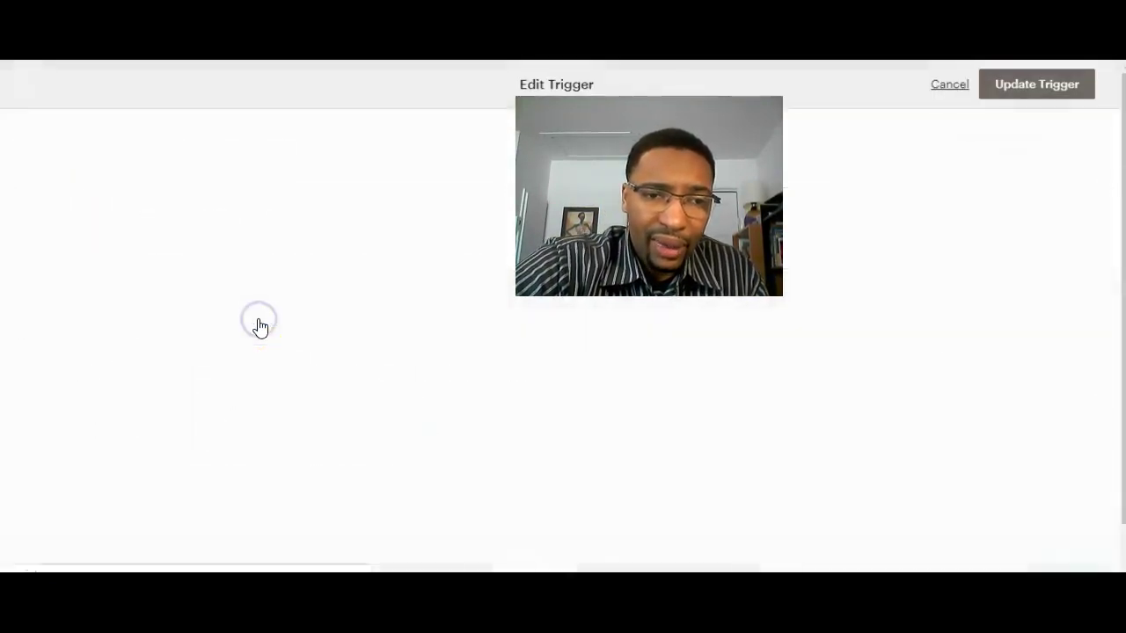
pyautogui.click(249, 300)
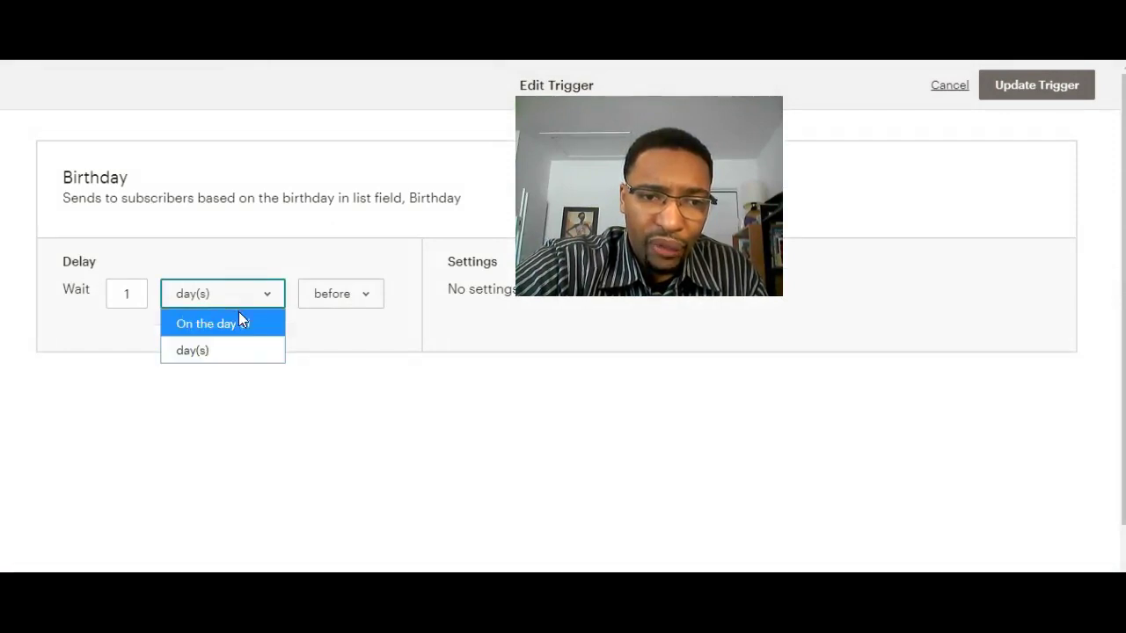
pyautogui.click(338, 297)
pyautogui.click(342, 299)
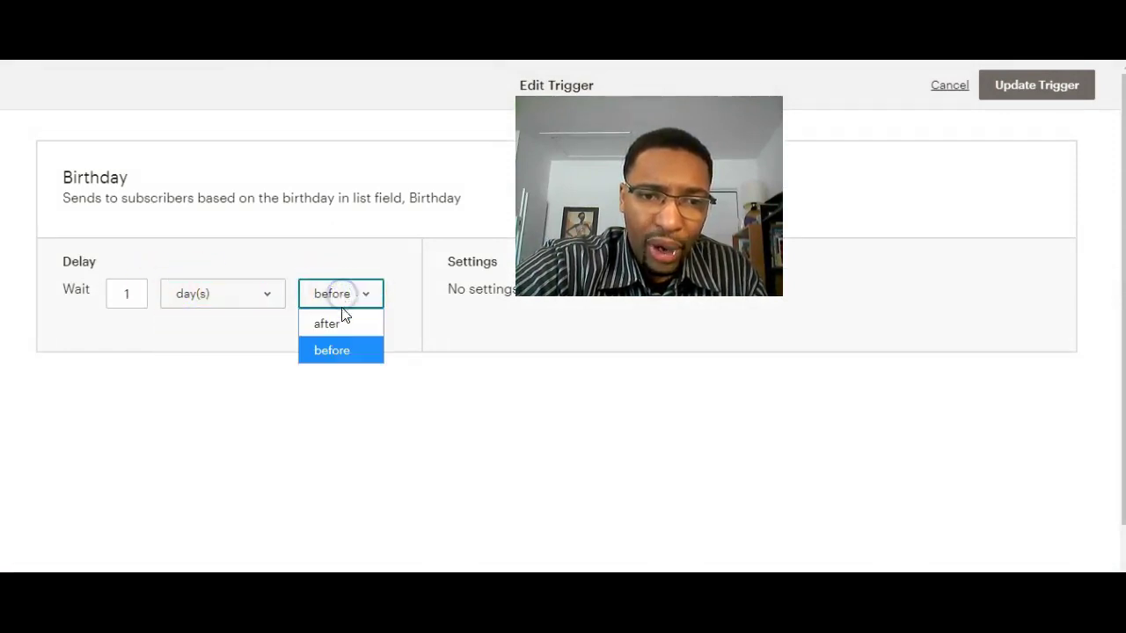
pyautogui.click(341, 262)
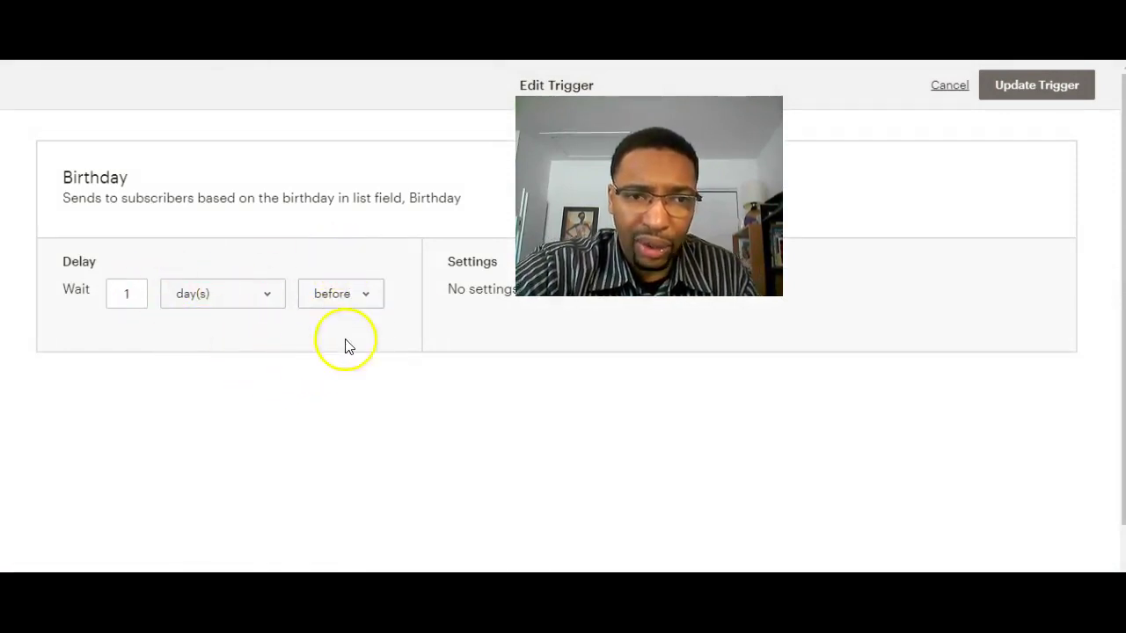
pyautogui.click(1002, 88)
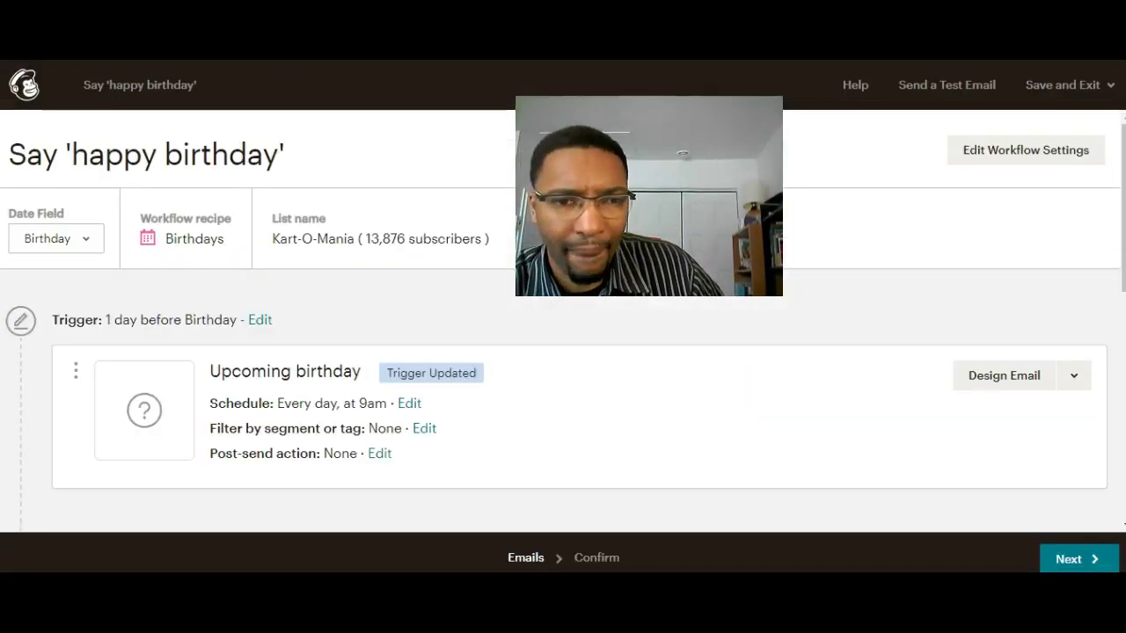
pyautogui.scroll(-3, 199, 389)
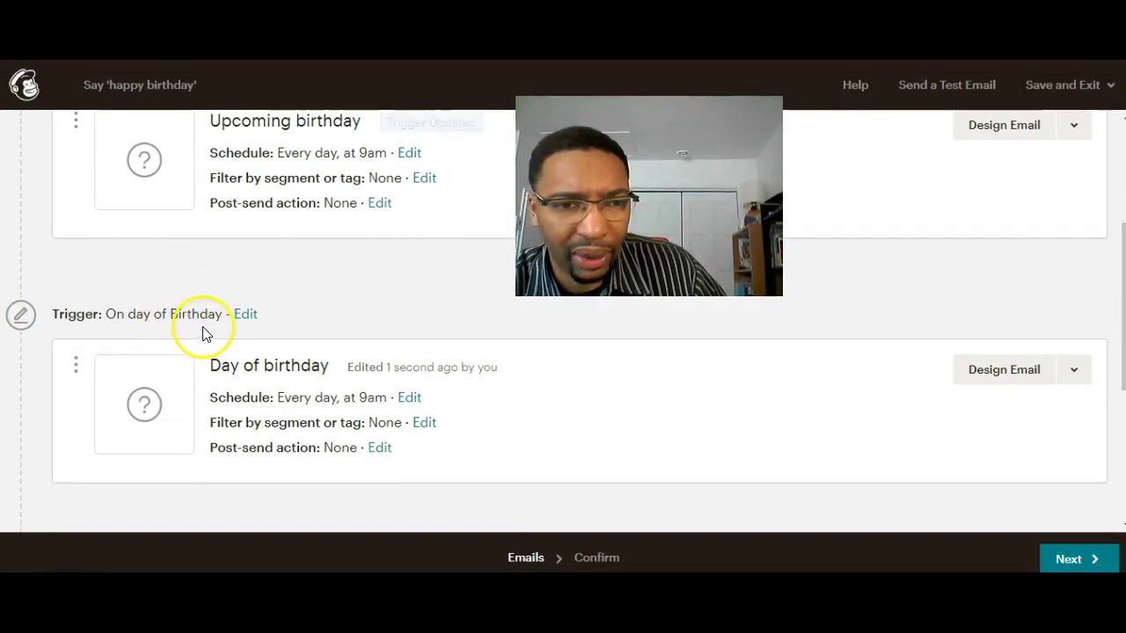
pyautogui.scroll(1, 252, 334)
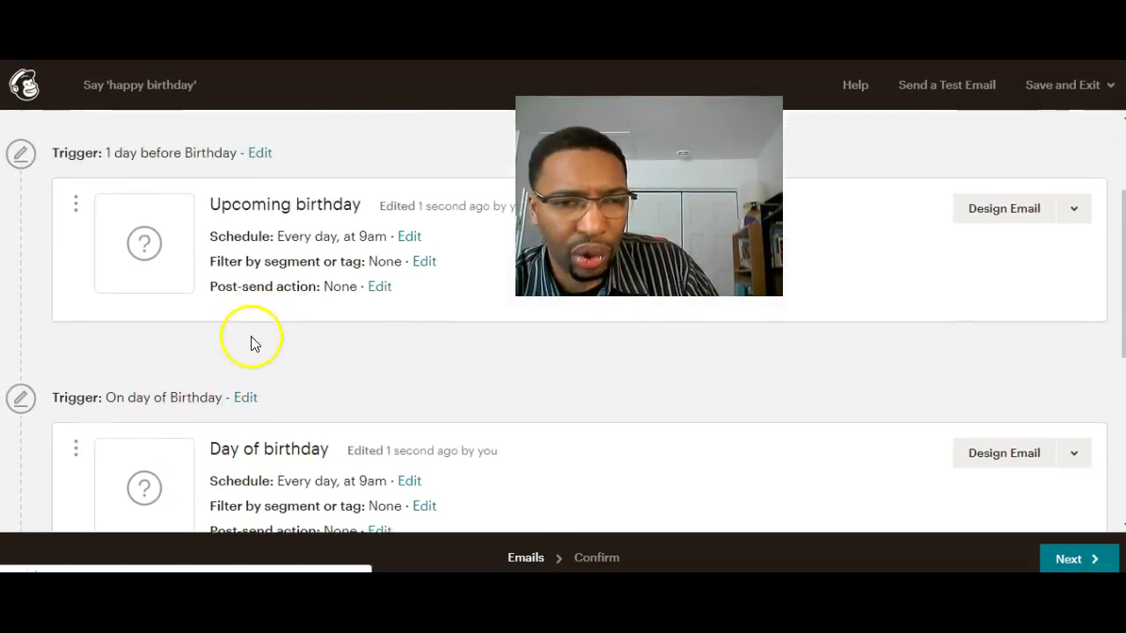
pyautogui.click(247, 397)
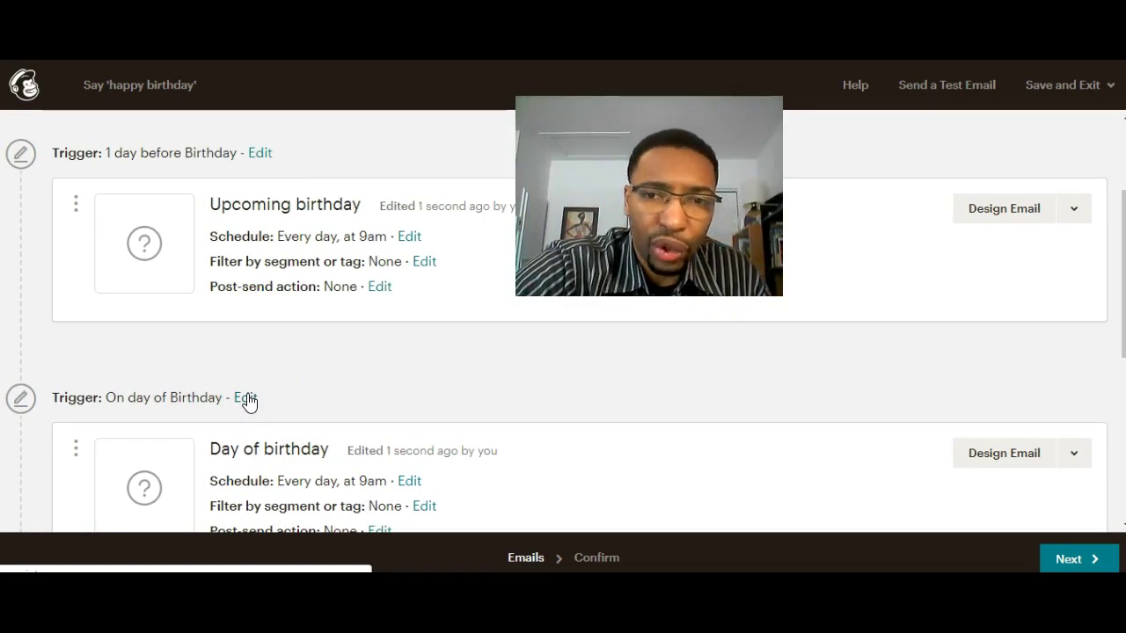
pyautogui.scroll(1, 251, 377)
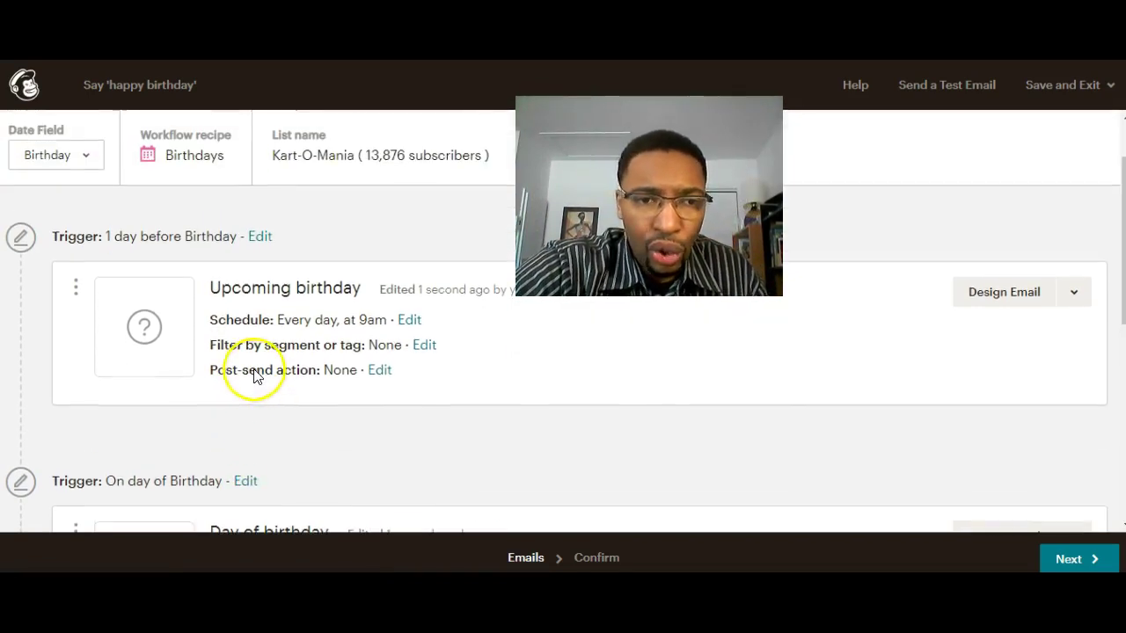
pyautogui.scroll(-5, 238, 367)
pyautogui.scroll(5, 234, 366)
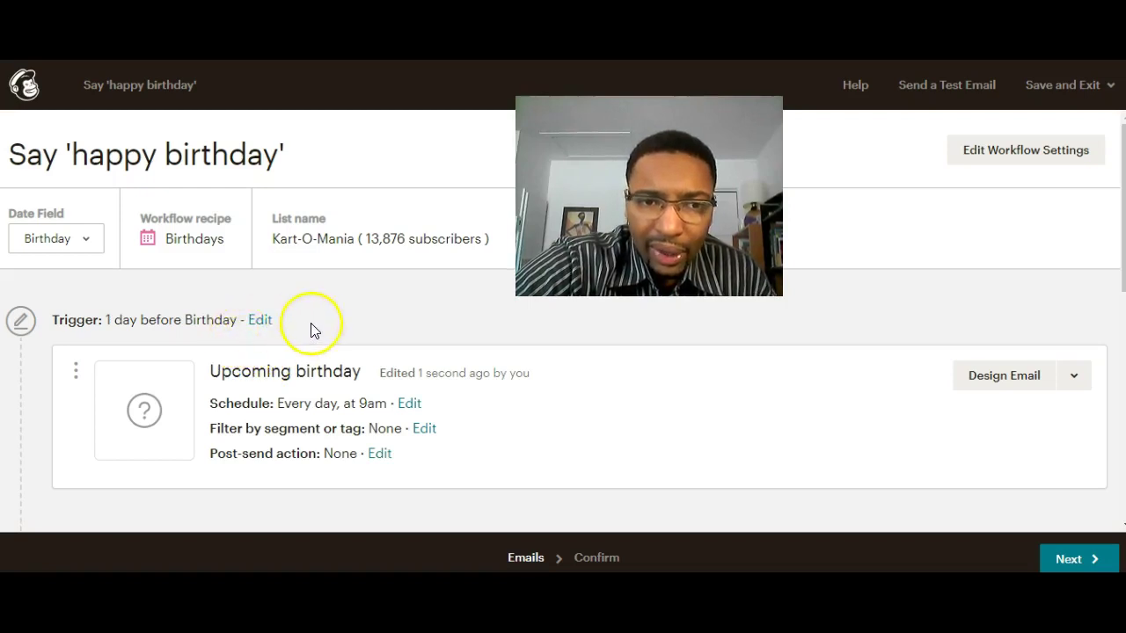
pyautogui.click(219, 319)
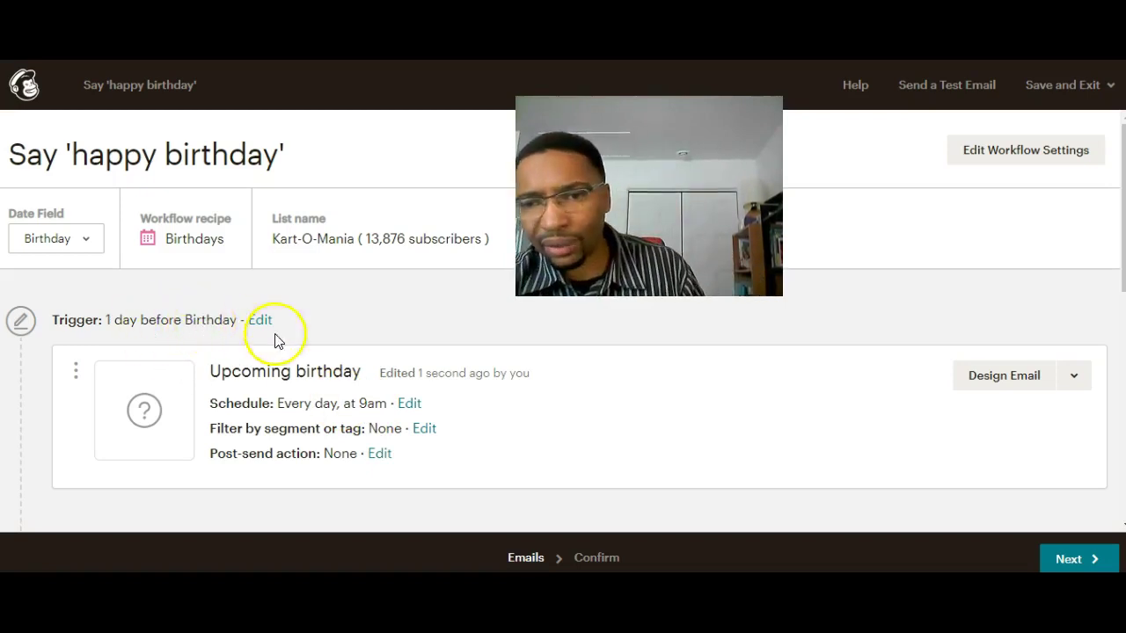
pyautogui.click(988, 376)
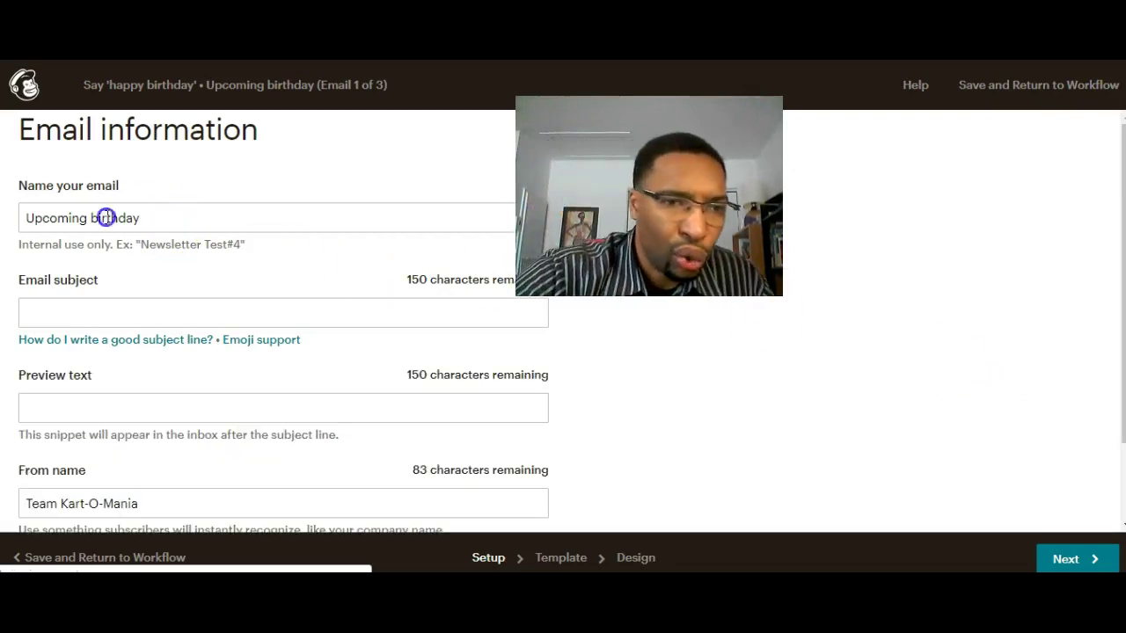
# Step: Enter 'Test' as the Upcoming birthday subject line, leaving the Team Kart-O-Mania From details unchanged
pyautogui.moveTo(106, 217); pyautogui.dragTo(27, 217)
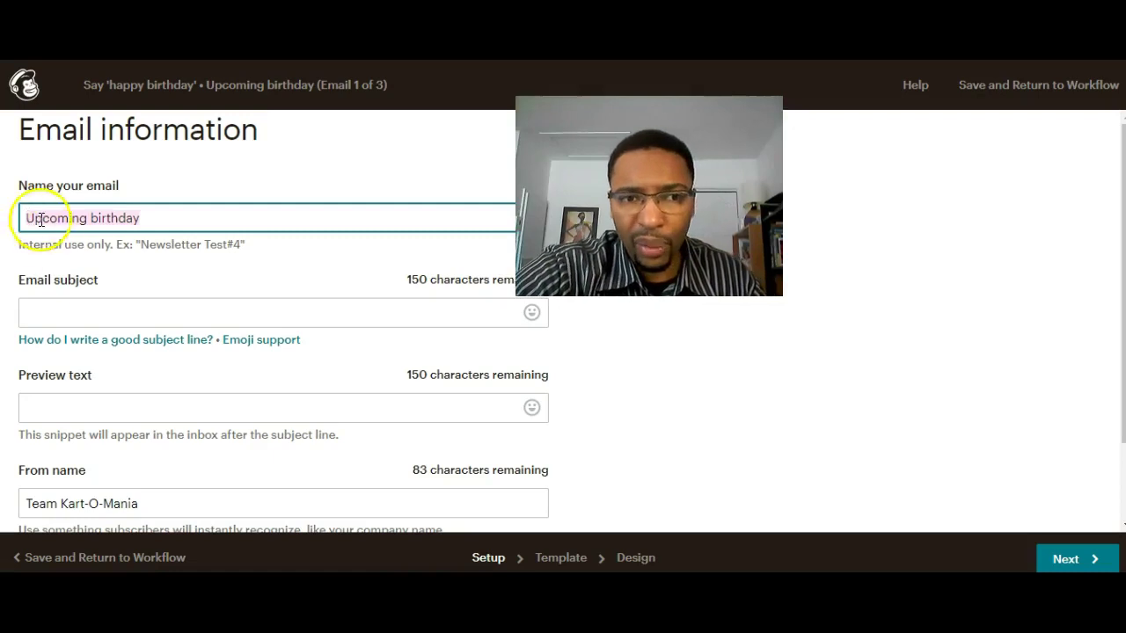
pyautogui.click(69, 312)
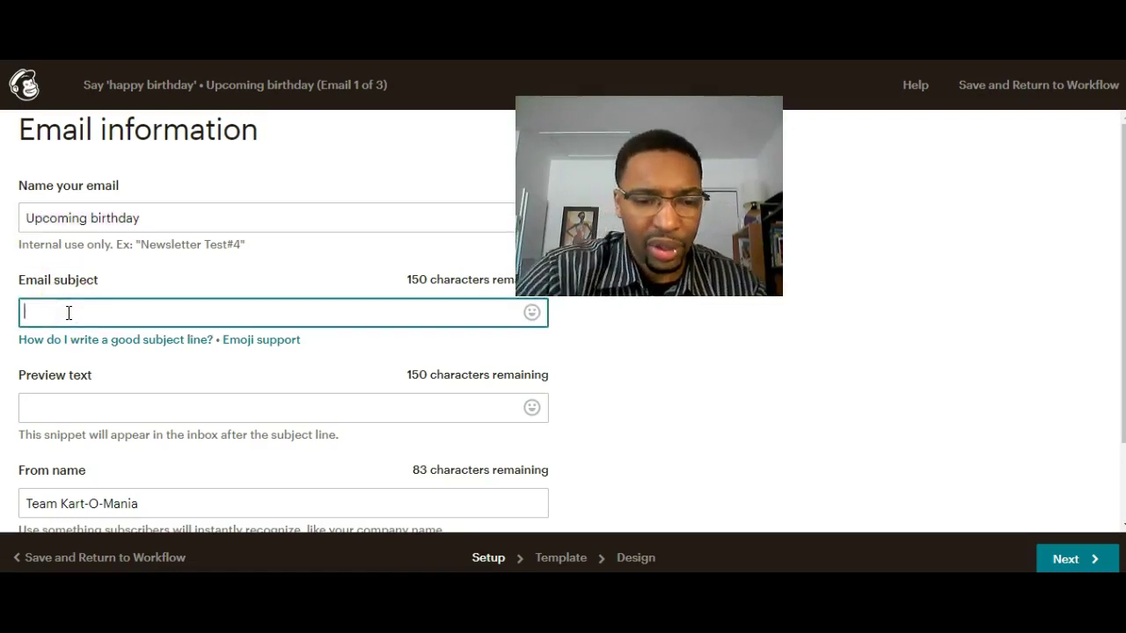
pyautogui.click(67, 311)
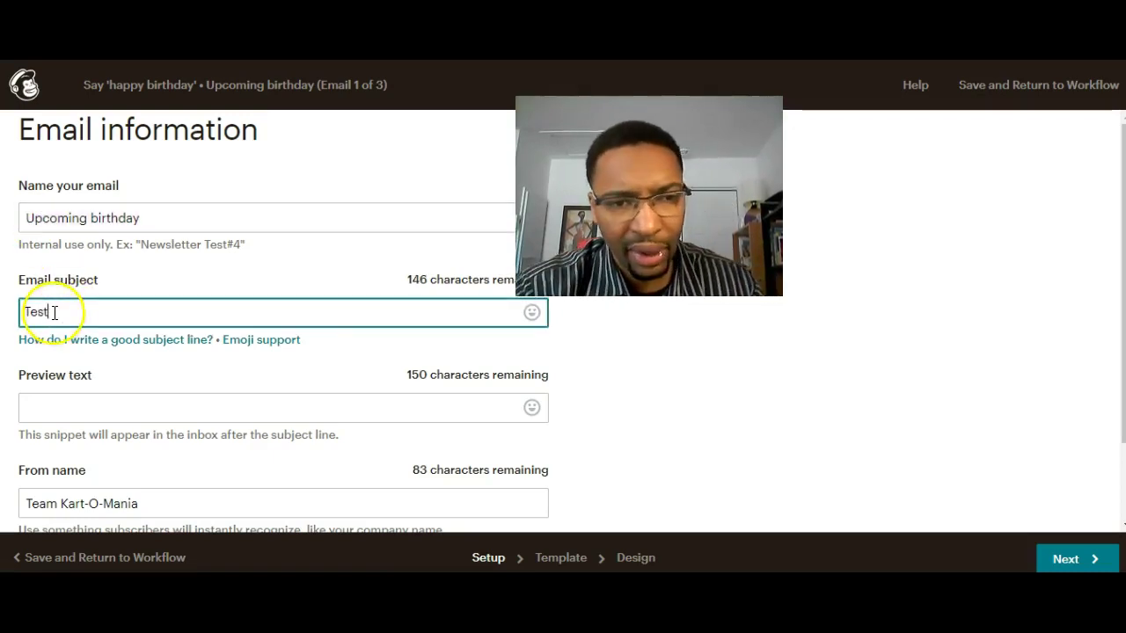
pyautogui.scroll(-2, 65, 319)
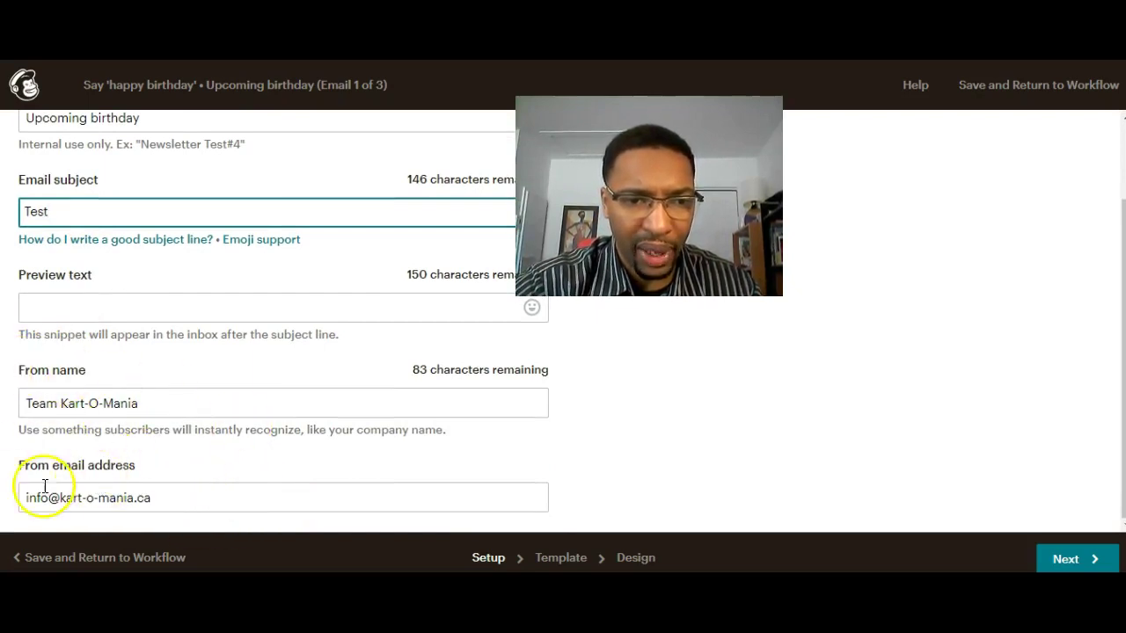
pyautogui.scroll(2, 239, 478)
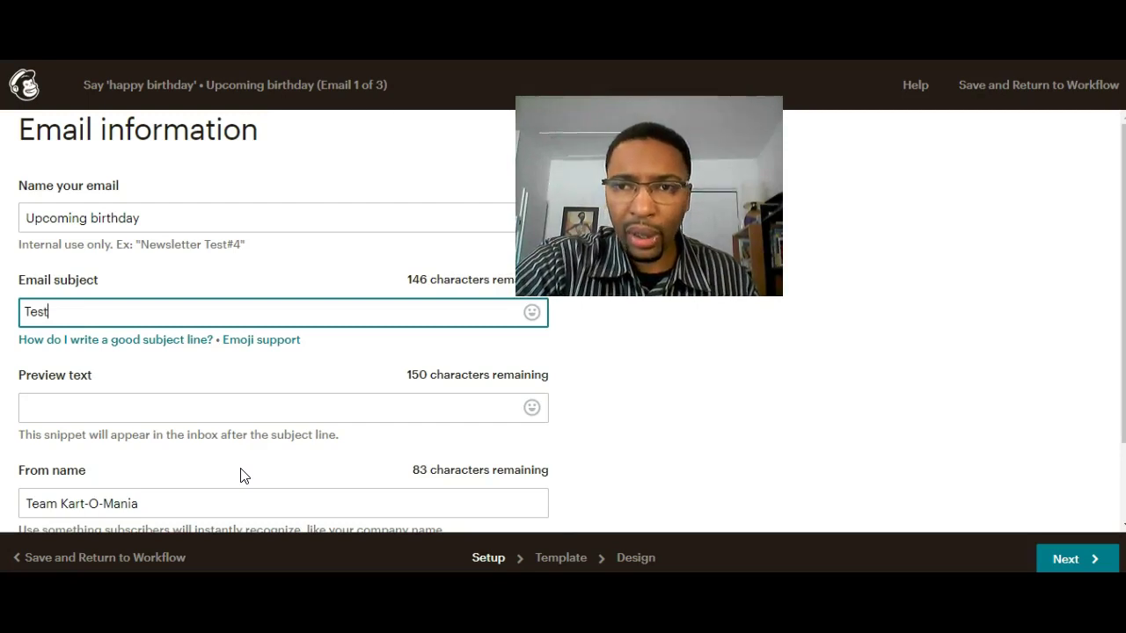
pyautogui.scroll(-1, 245, 426)
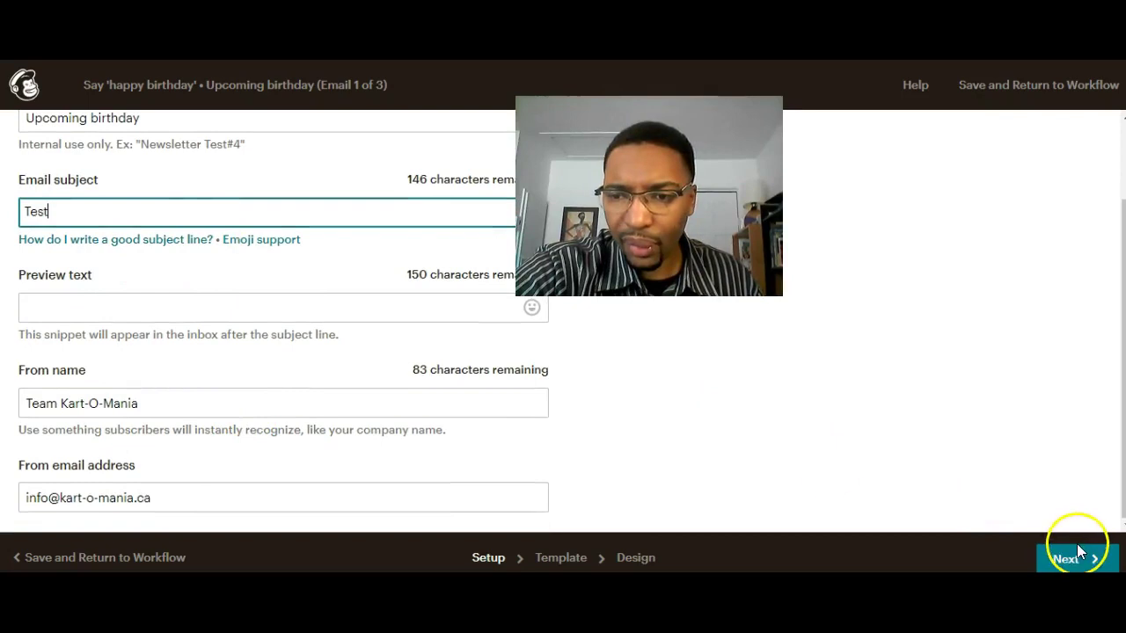
pyautogui.scroll(1, 113, 288)
pyautogui.click(37, 313)
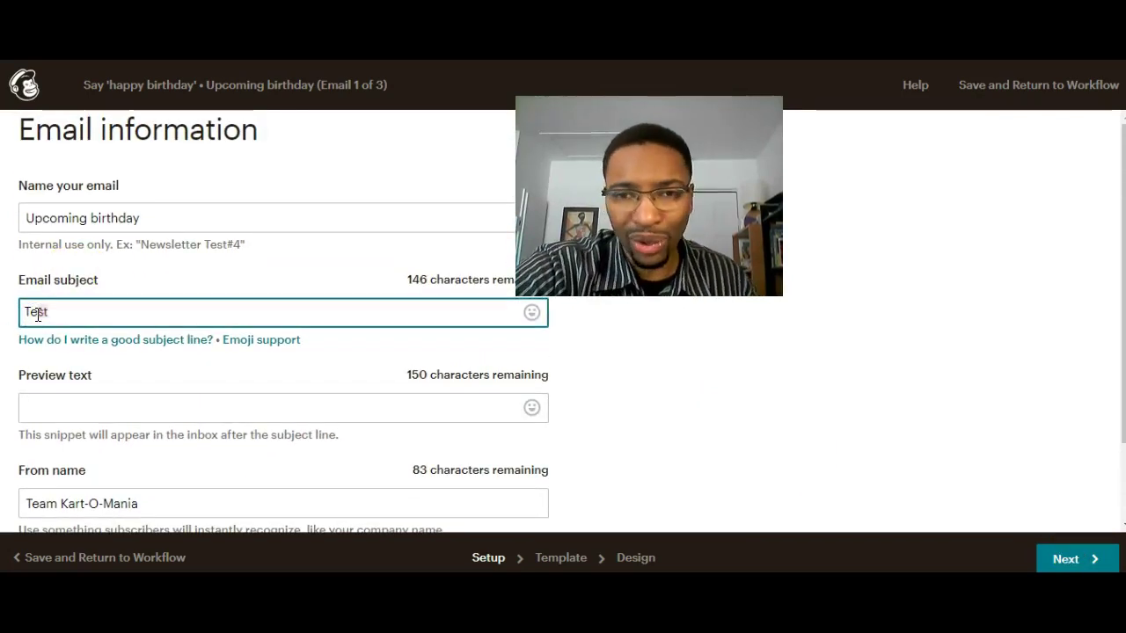
# Step: Move on to template selection and browse the Layouts and Themes galleries
pyautogui.click(1072, 559)
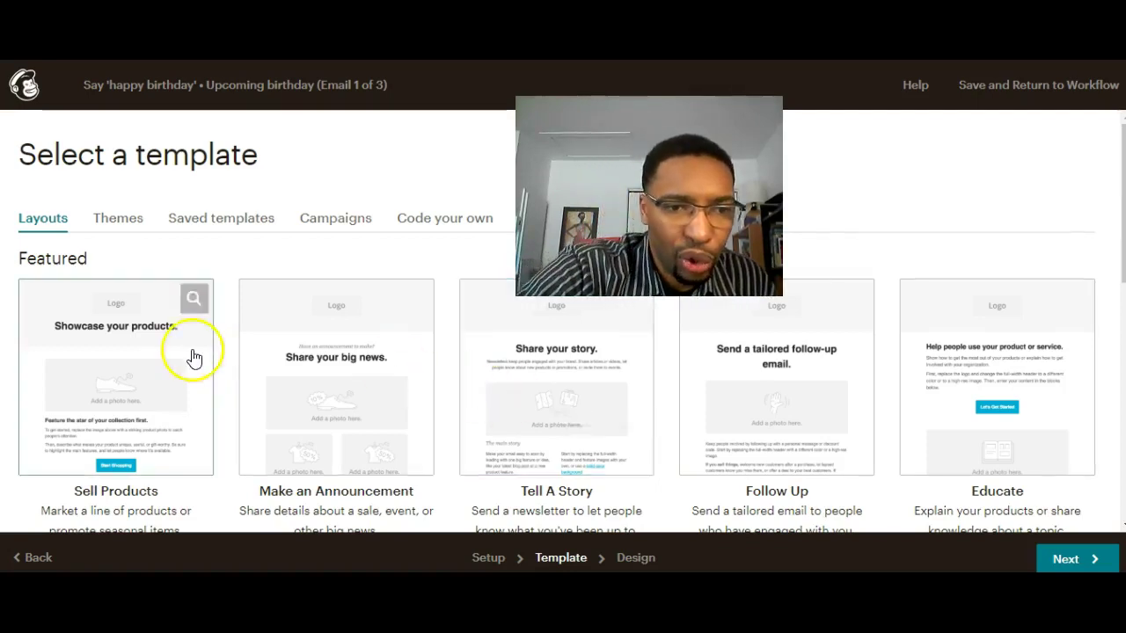
pyautogui.scroll(-4, 188, 359)
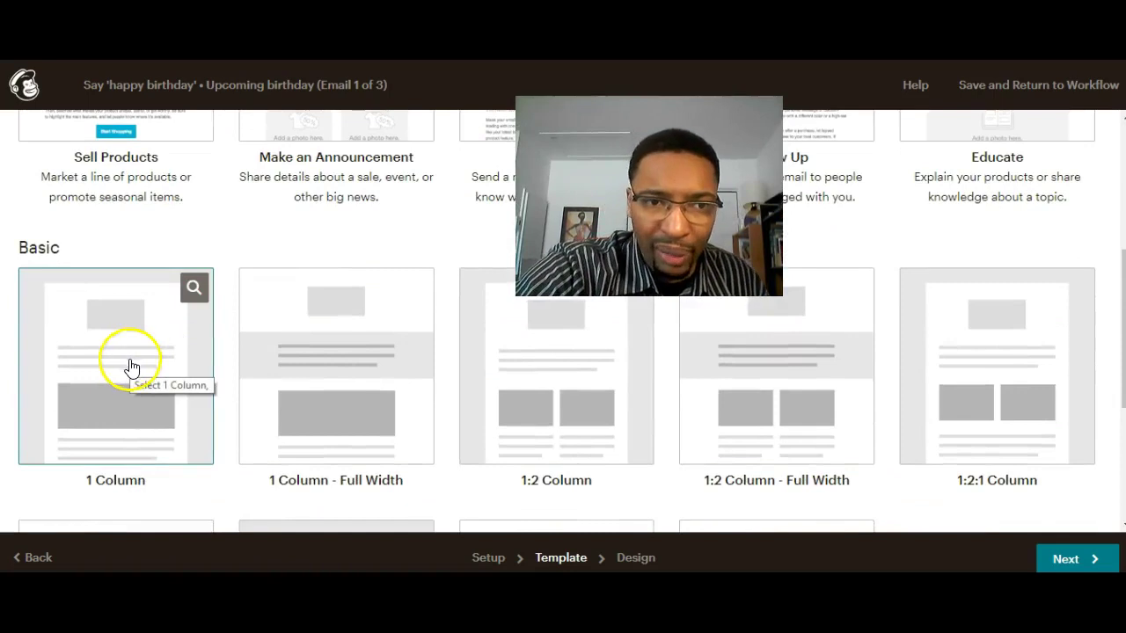
pyautogui.scroll(-3, 132, 370)
pyautogui.scroll(2, 132, 371)
pyautogui.scroll(1, 132, 371)
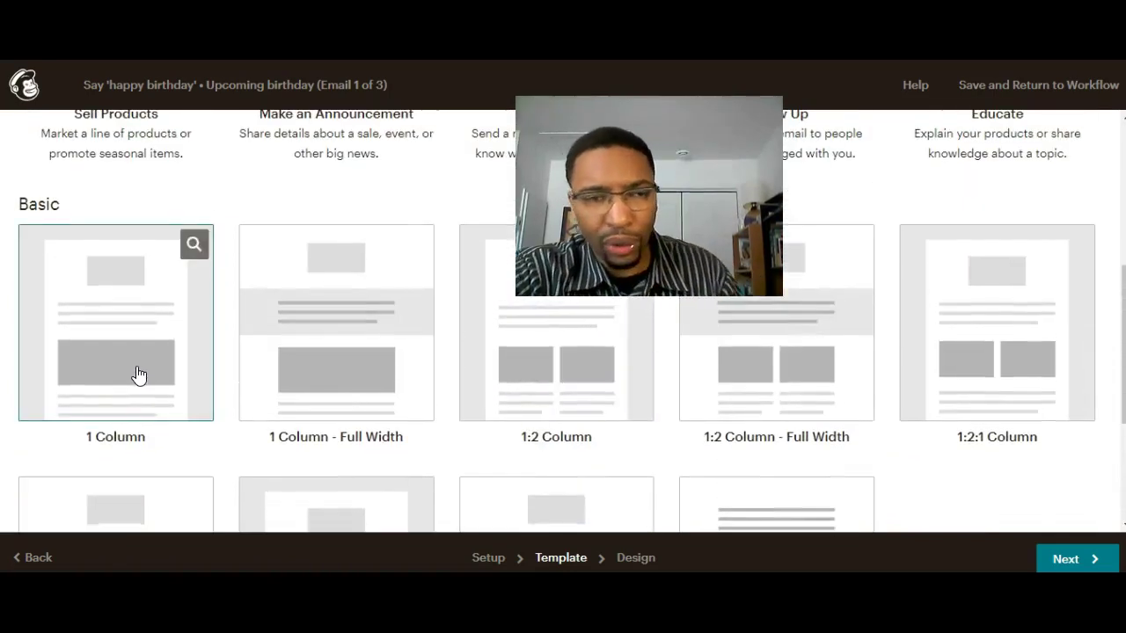
pyautogui.scroll(1, 138, 375)
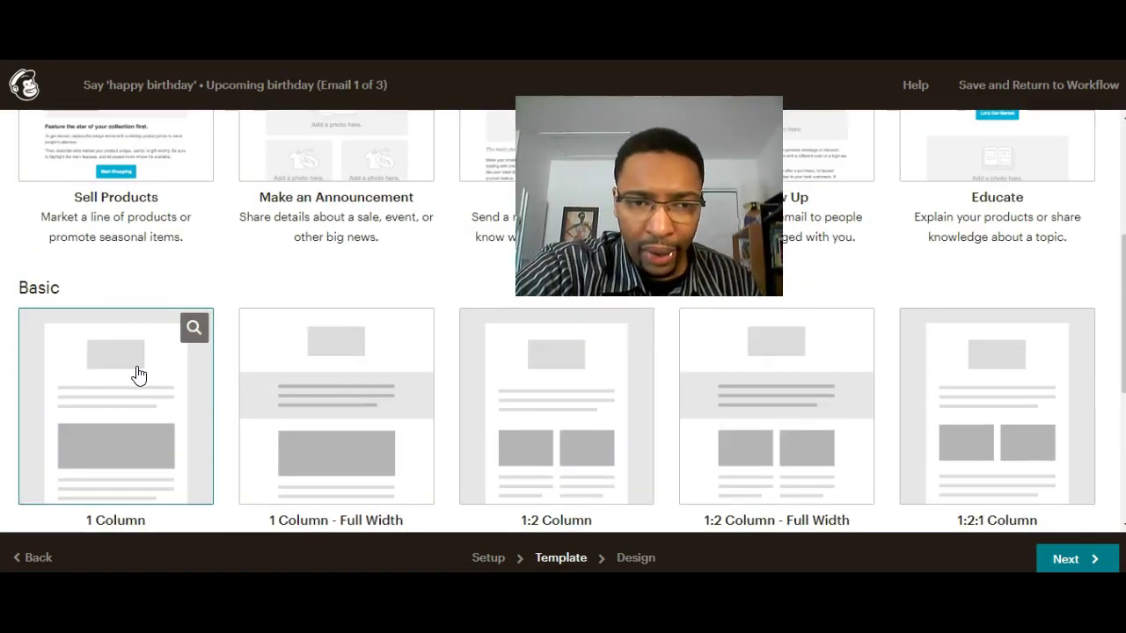
pyautogui.scroll(3, 138, 376)
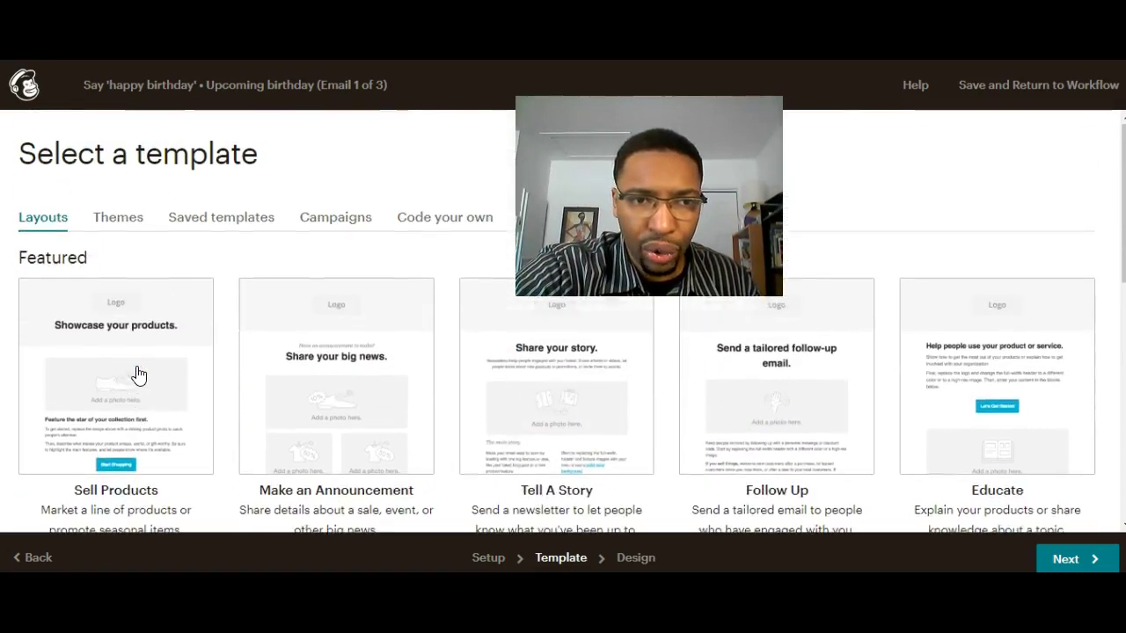
pyautogui.click(114, 222)
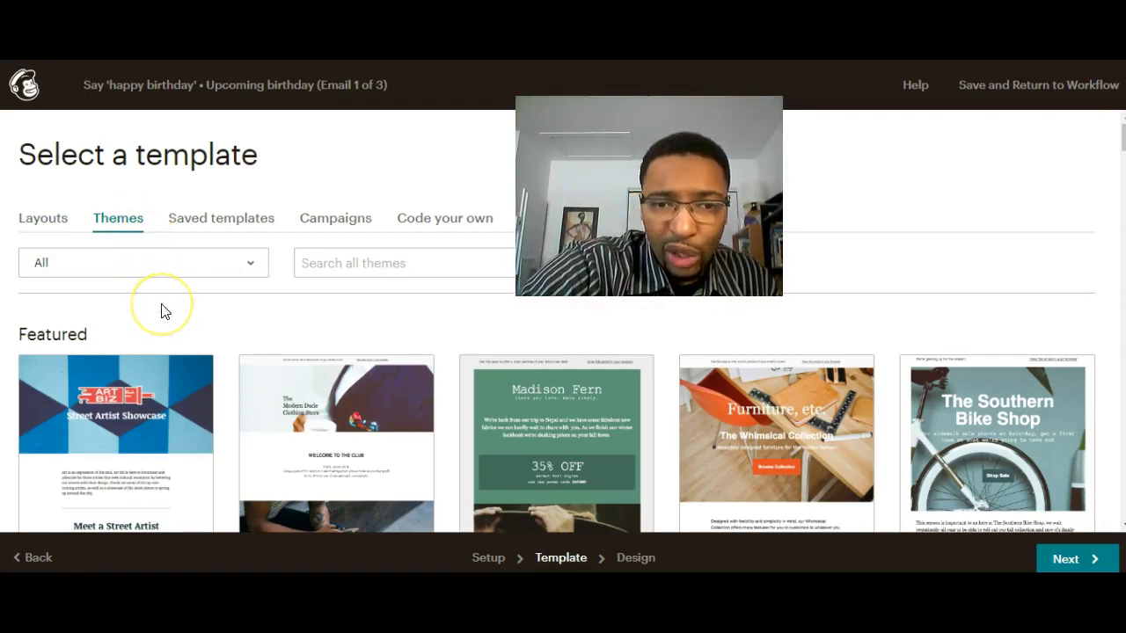
pyautogui.scroll(-2, 160, 311)
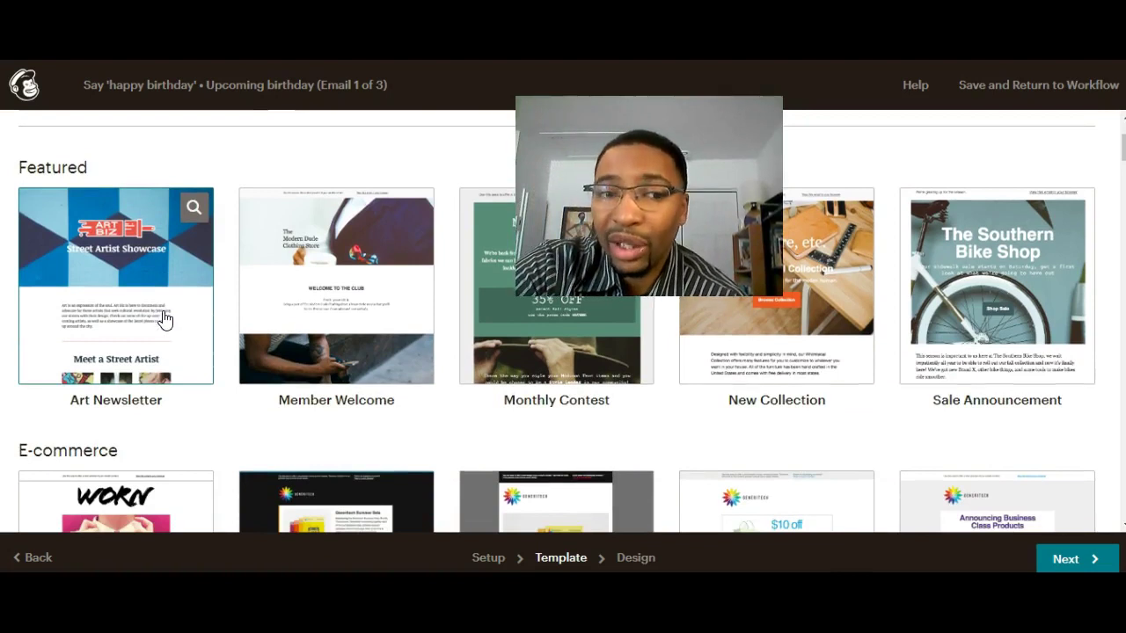
pyautogui.scroll(3, 163, 318)
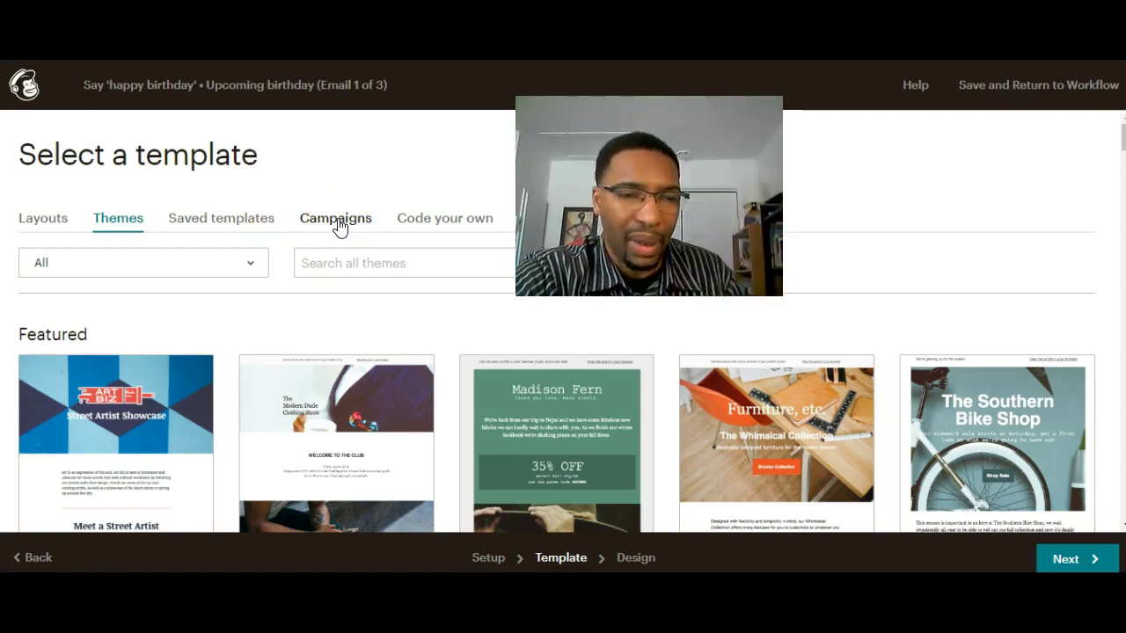
# Step: Return to Layouts and pick the Basic 1 Column template
pyautogui.click(50, 227)
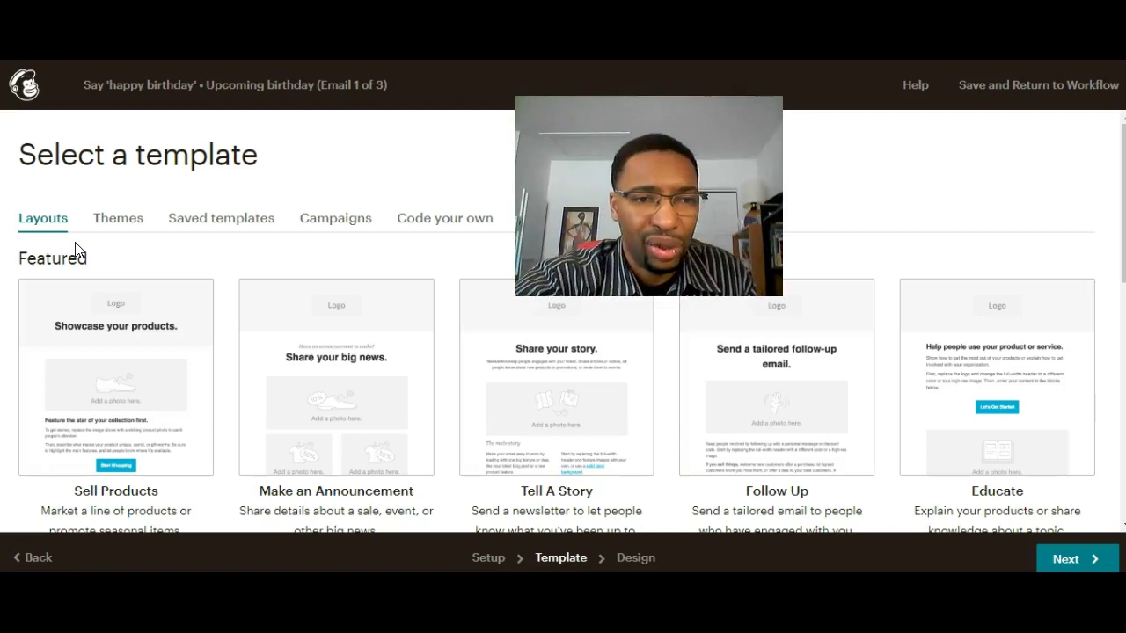
pyautogui.scroll(-4, 78, 299)
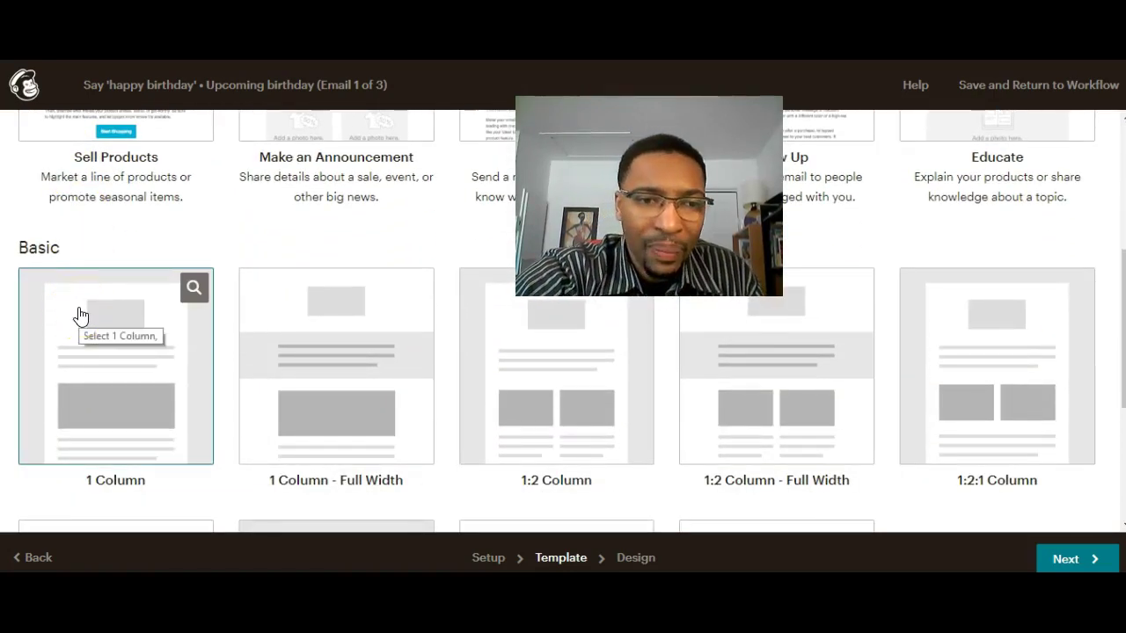
pyautogui.scroll(-1, 80, 315)
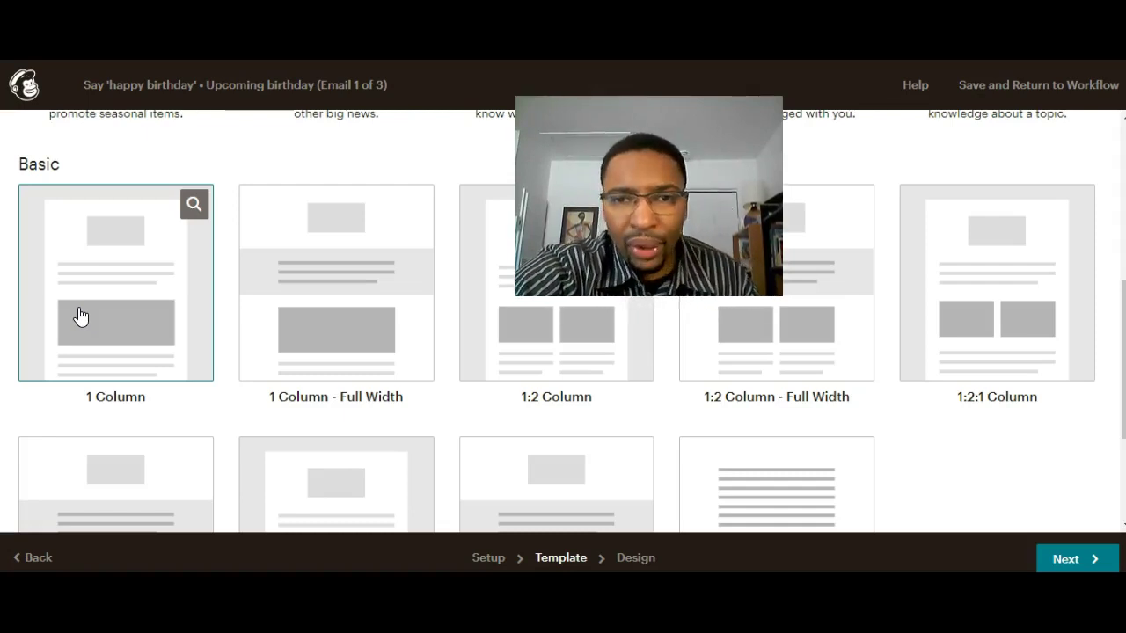
pyautogui.click(128, 290)
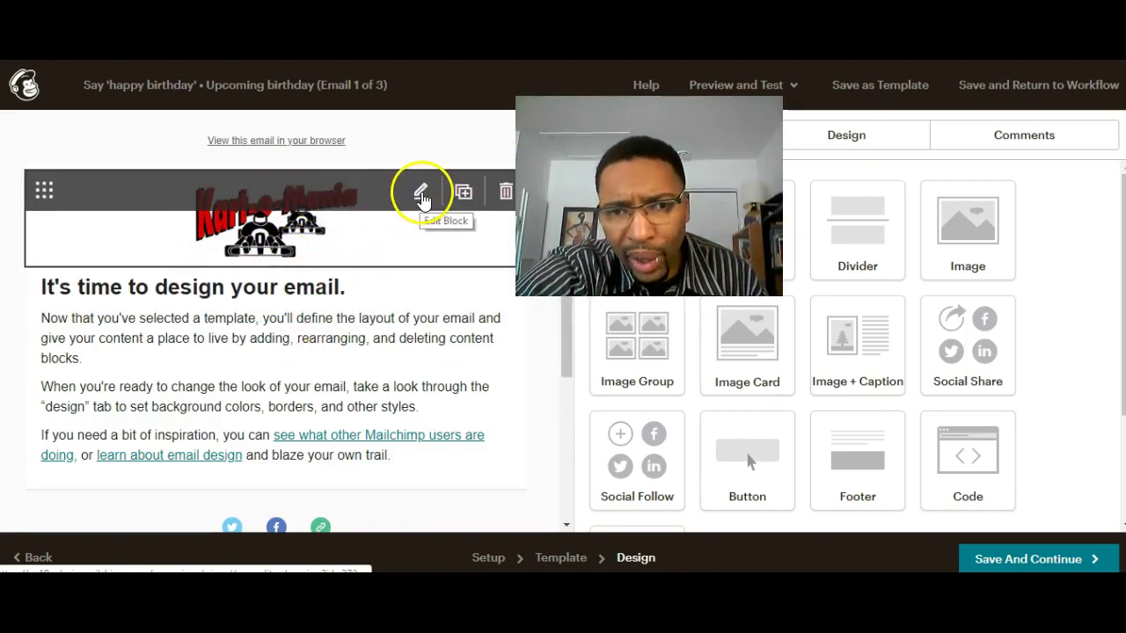
# Step: Inspect the Kart-O-Mania logo block's Image settings, then save and close them unchanged
pyautogui.click(422, 195)
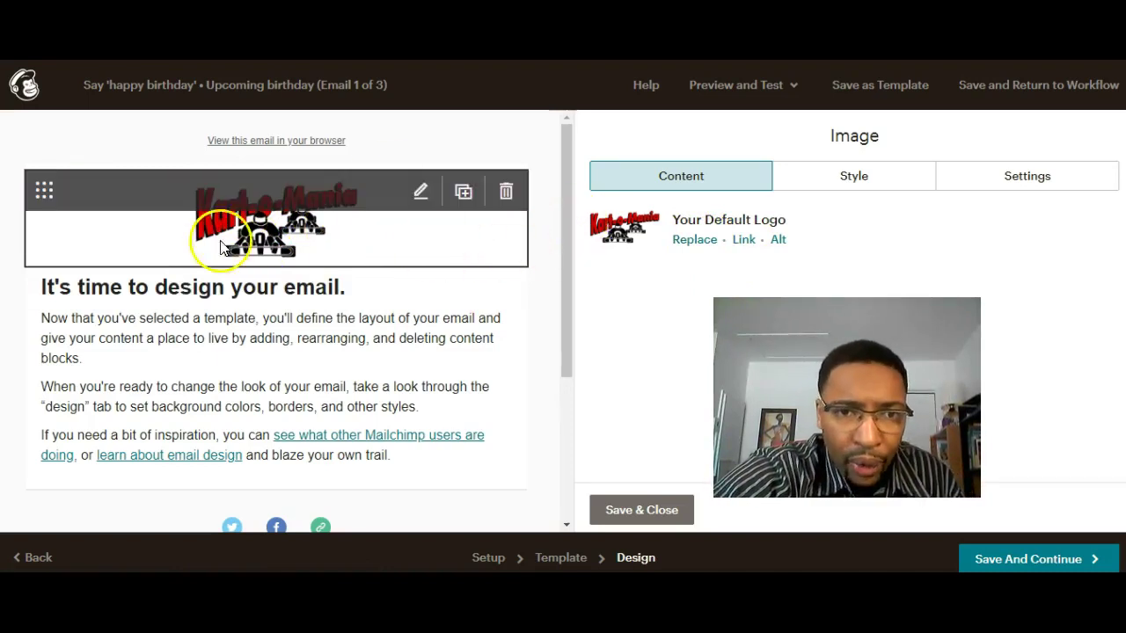
pyautogui.click(641, 511)
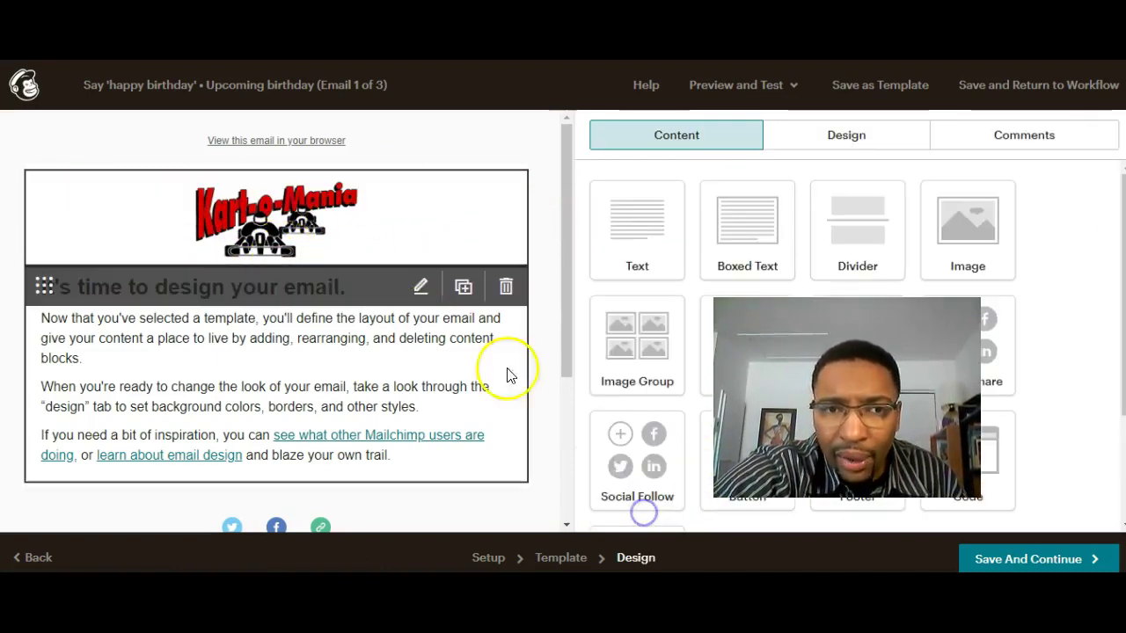
pyautogui.moveTo(568, 174); pyautogui.dragTo(571, 190)
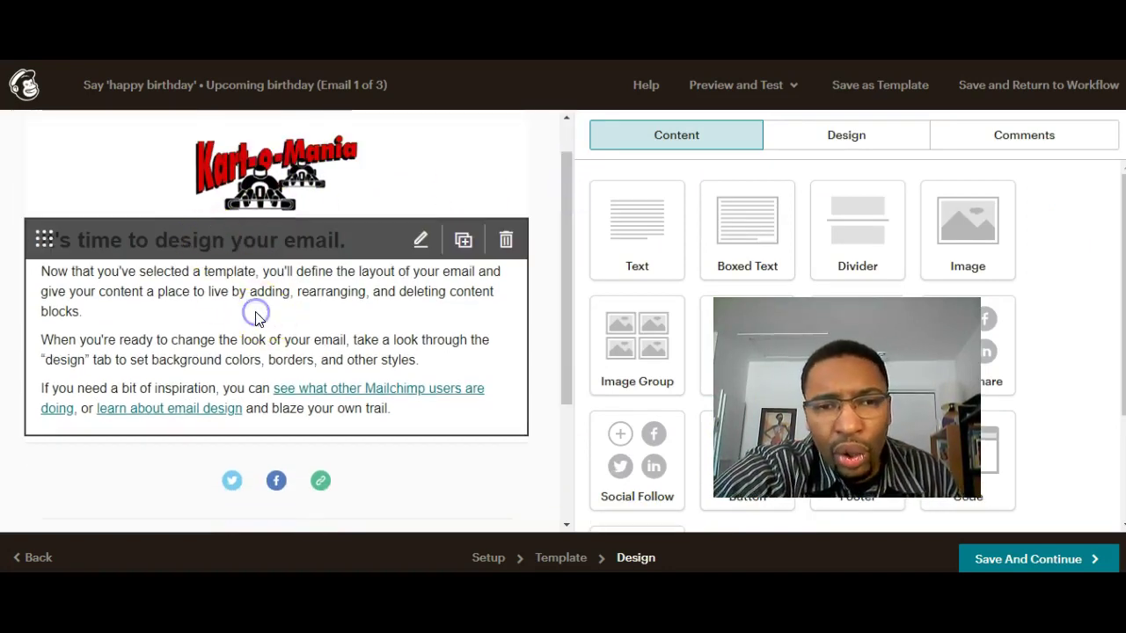
# Step: Try replacing the placeholder copy with test text, then undo back to the original template text
pyautogui.click(420, 239)
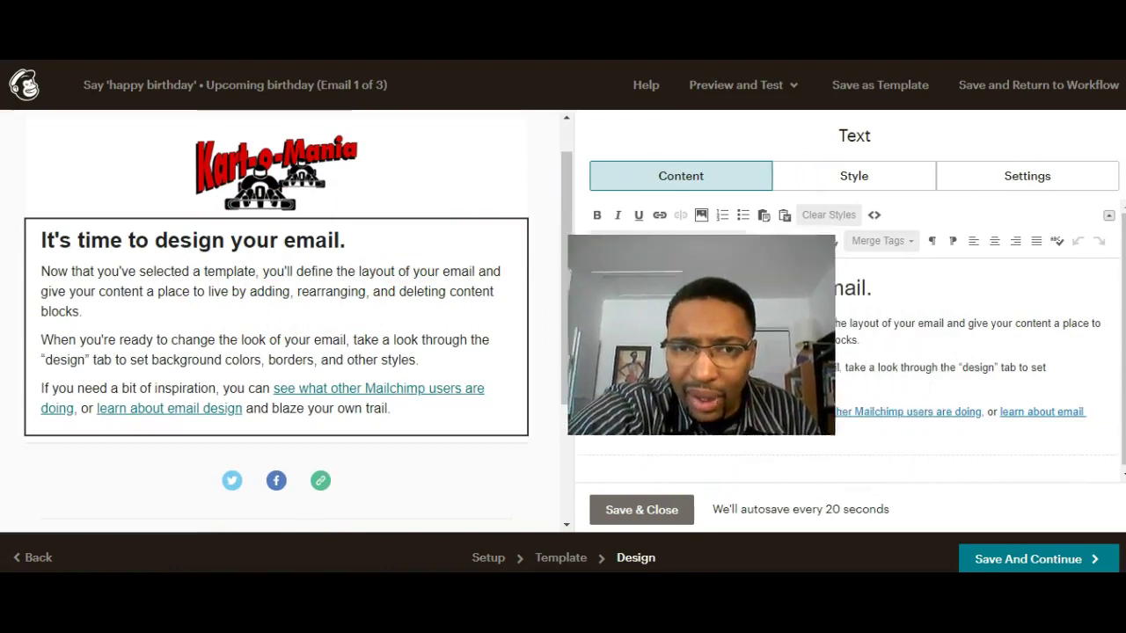
pyautogui.click(678, 327)
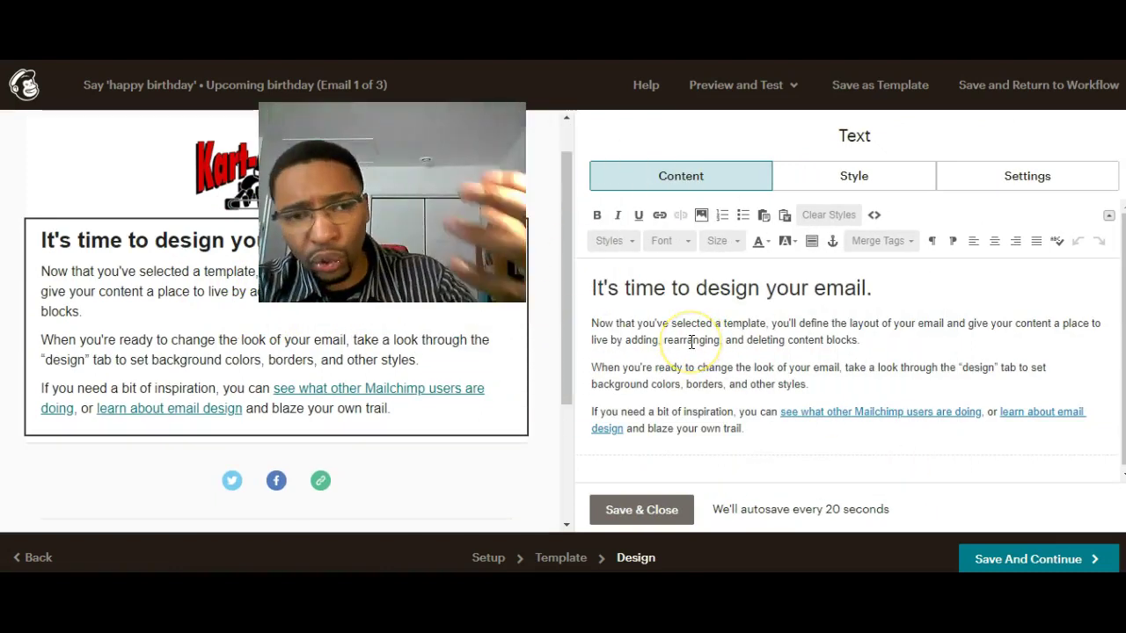
pyautogui.moveTo(762, 434); pyautogui.dragTo(594, 293)
pyautogui.press('BackSpace')
pyautogui.write('vcdfv')
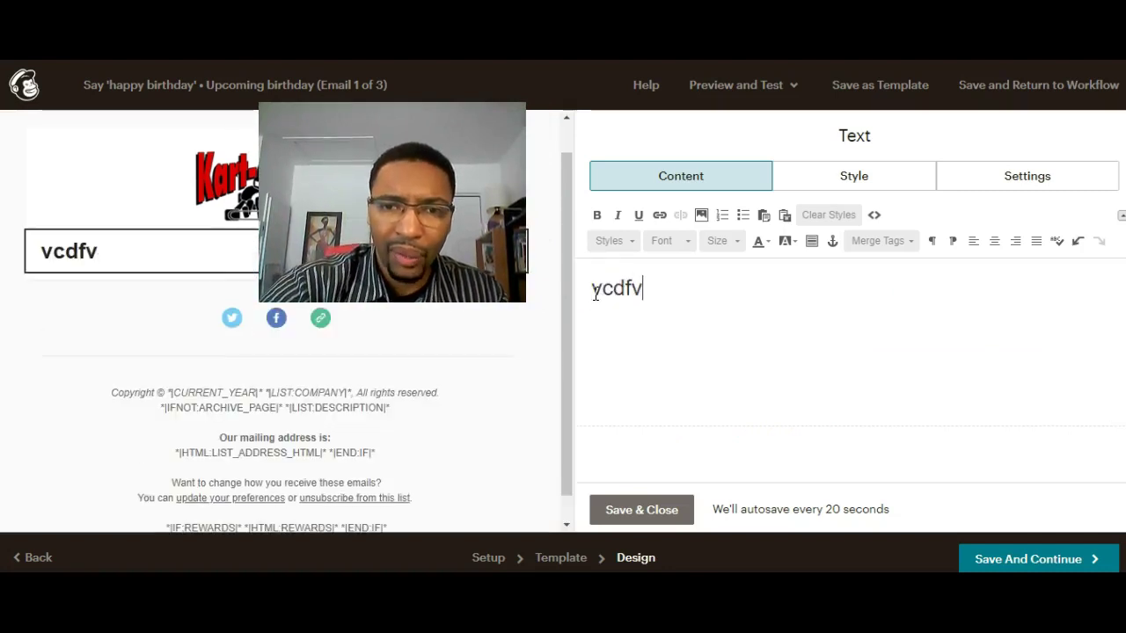
pyautogui.press('Return')
pyautogui.write('sdv')
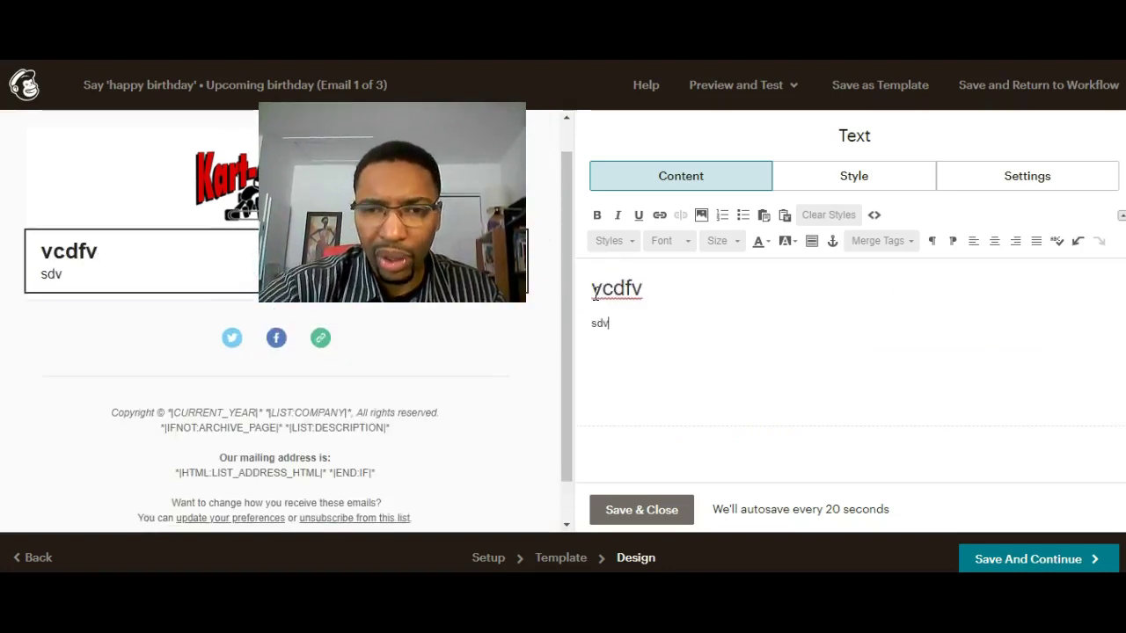
pyautogui.write('sfvsfvdf')
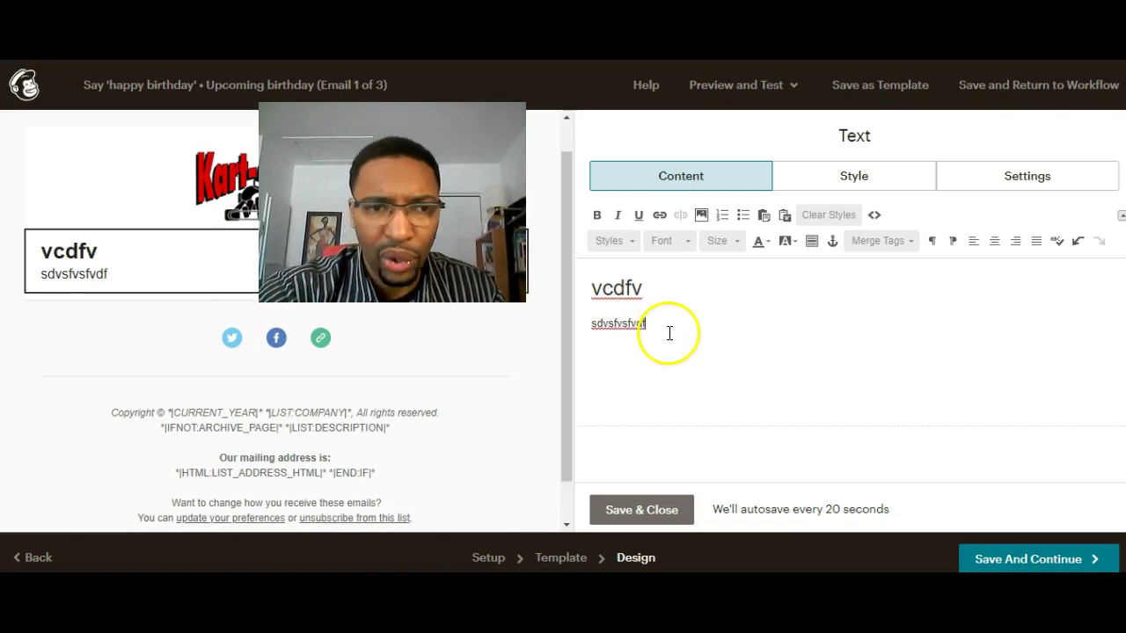
pyautogui.hotkey('ctrl', 'a')
pyautogui.press('BackSpace')
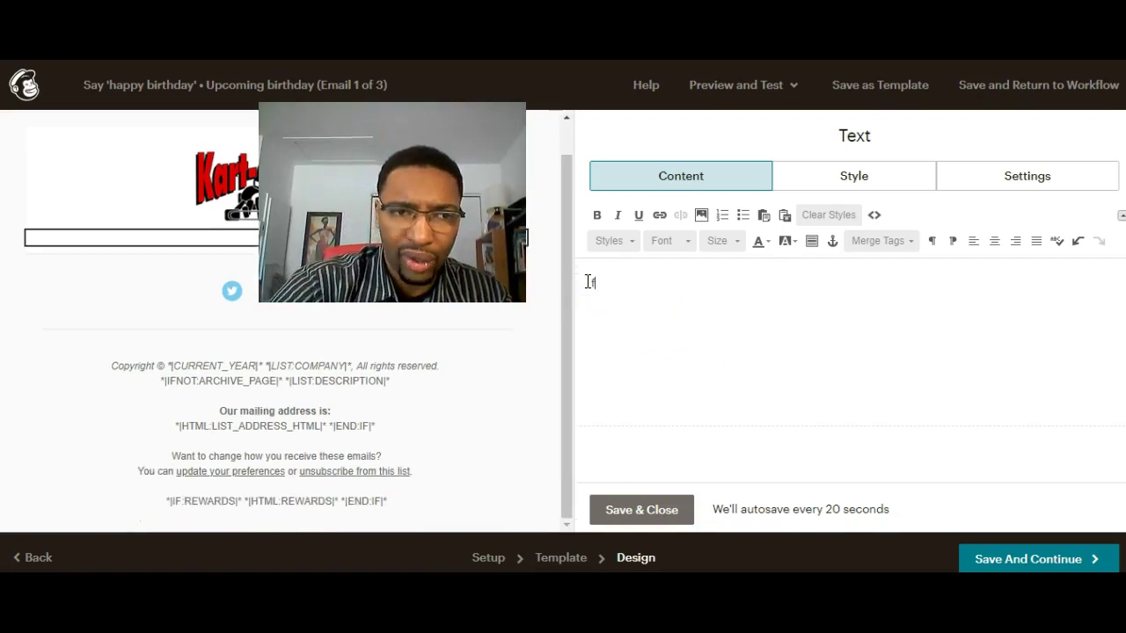
pyautogui.write('fvhdbfuhvbduhfb')
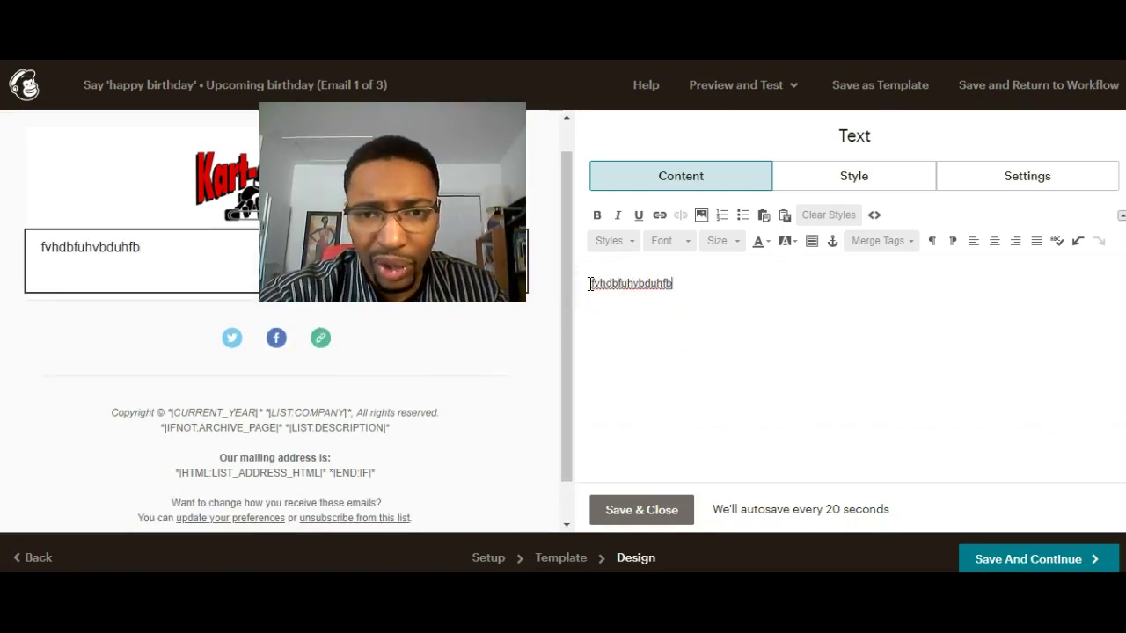
pyautogui.doubleClick(645, 284)
pyautogui.hotkey('ctrl', 'z')
pyautogui.hotkey('ctrl', 'z')
pyautogui.hotkey('ctrl', 'z')
pyautogui.hotkey('ctrl', 'z')
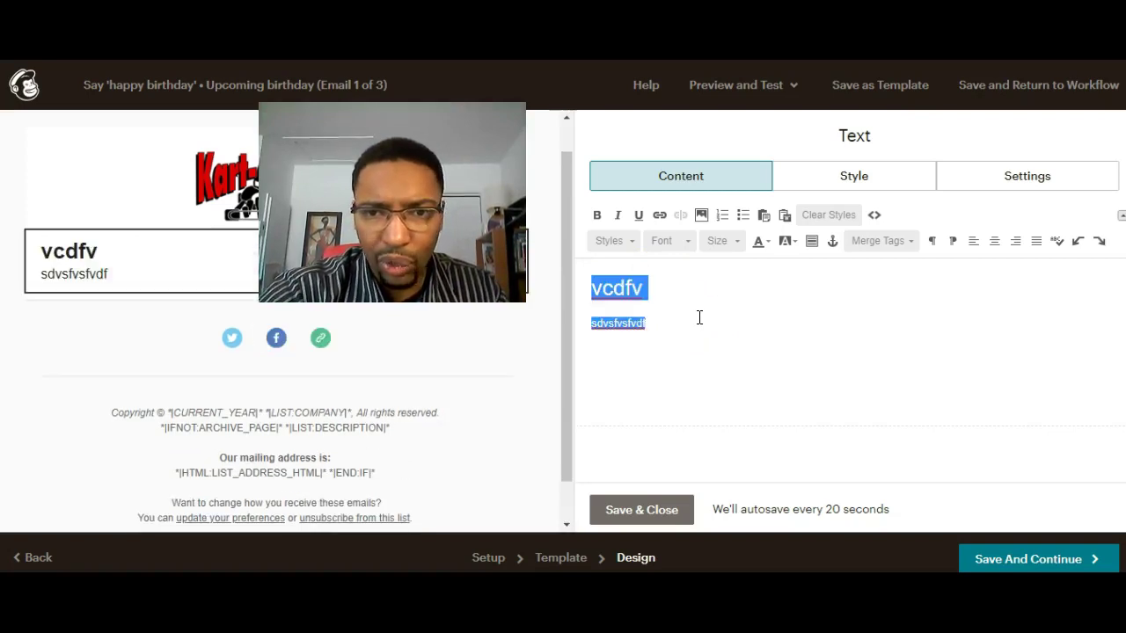
pyautogui.hotkey('ctrl', 'z')
pyautogui.hotkey('ctrl', 'z')
# Step: Overwrite the placeholder heading words in the text block with scratch text
pyautogui.doubleClick(691, 323)
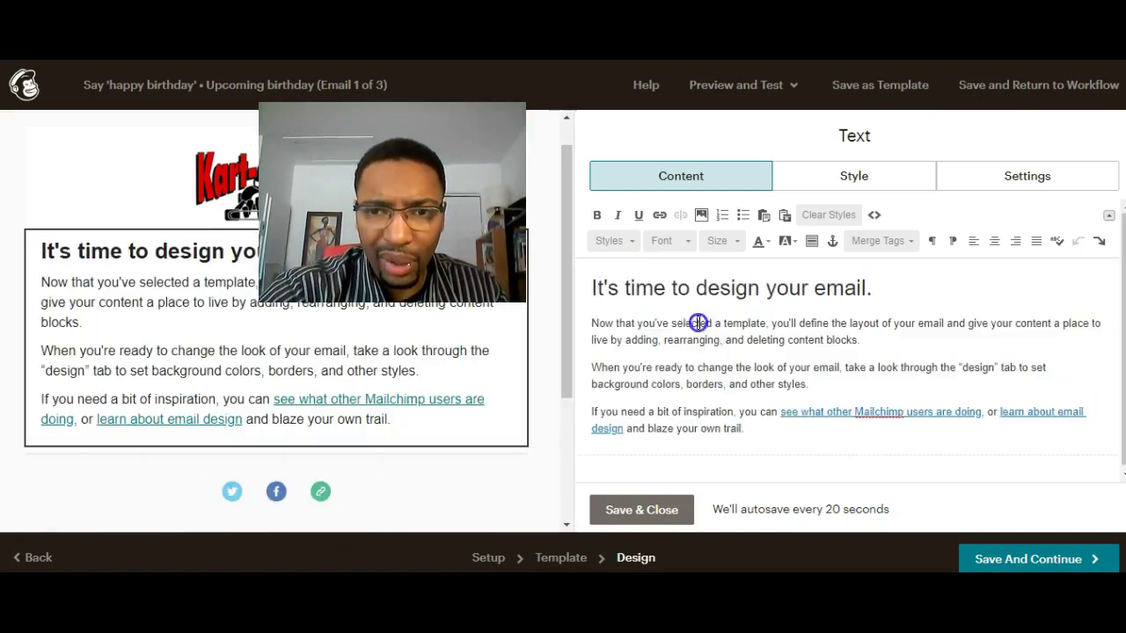
pyautogui.moveTo(747, 428); pyautogui.dragTo(591, 285)
pyautogui.write('fvdfvdf')
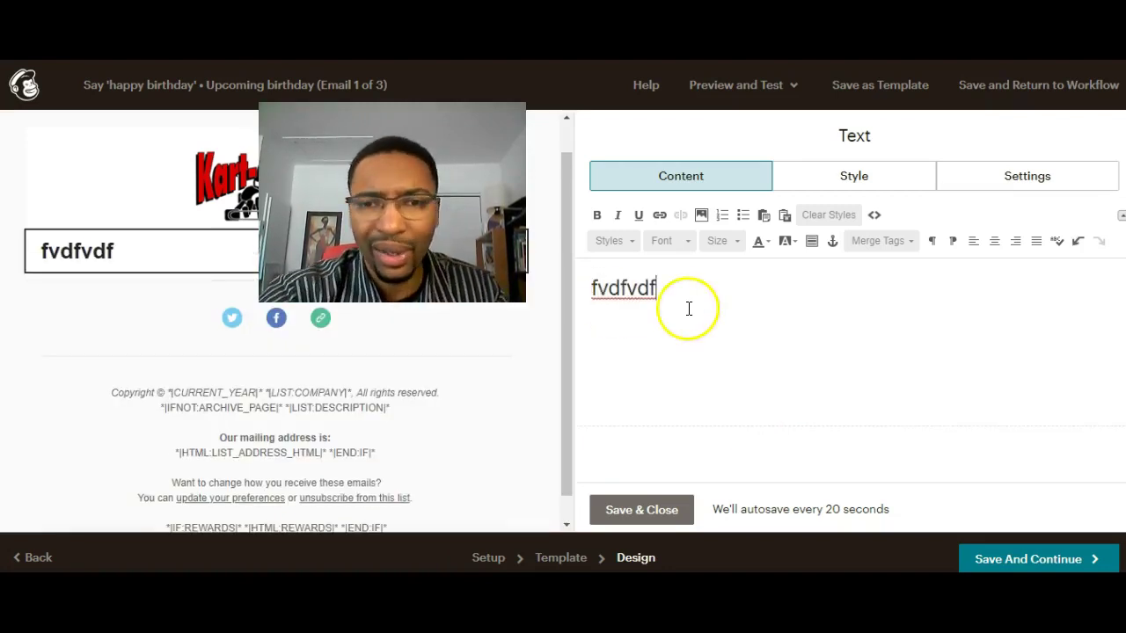
pyautogui.moveTo(688, 307); pyautogui.dragTo(585, 284)
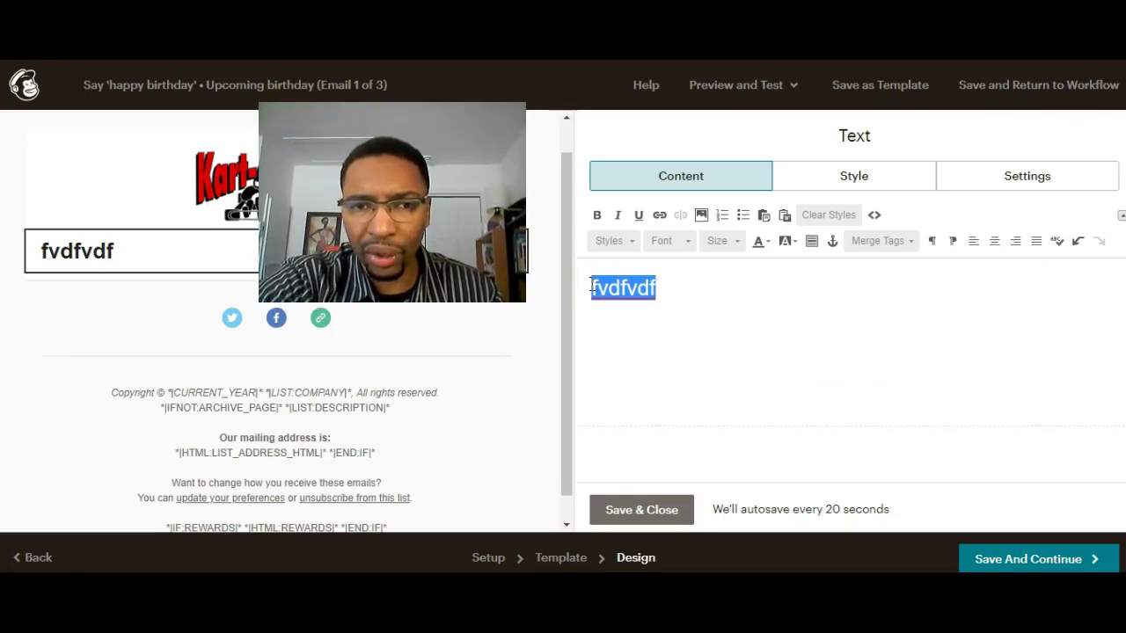
pyautogui.click(641, 290)
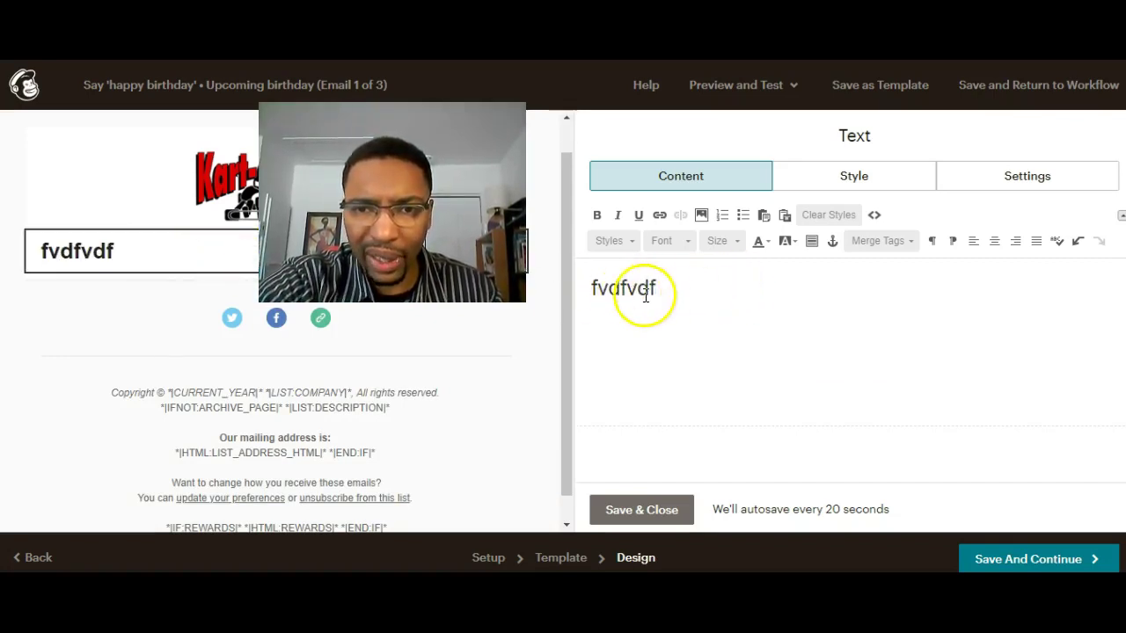
pyautogui.doubleClick(644, 292)
pyautogui.press('BackSpace')
pyautogui.write('S')
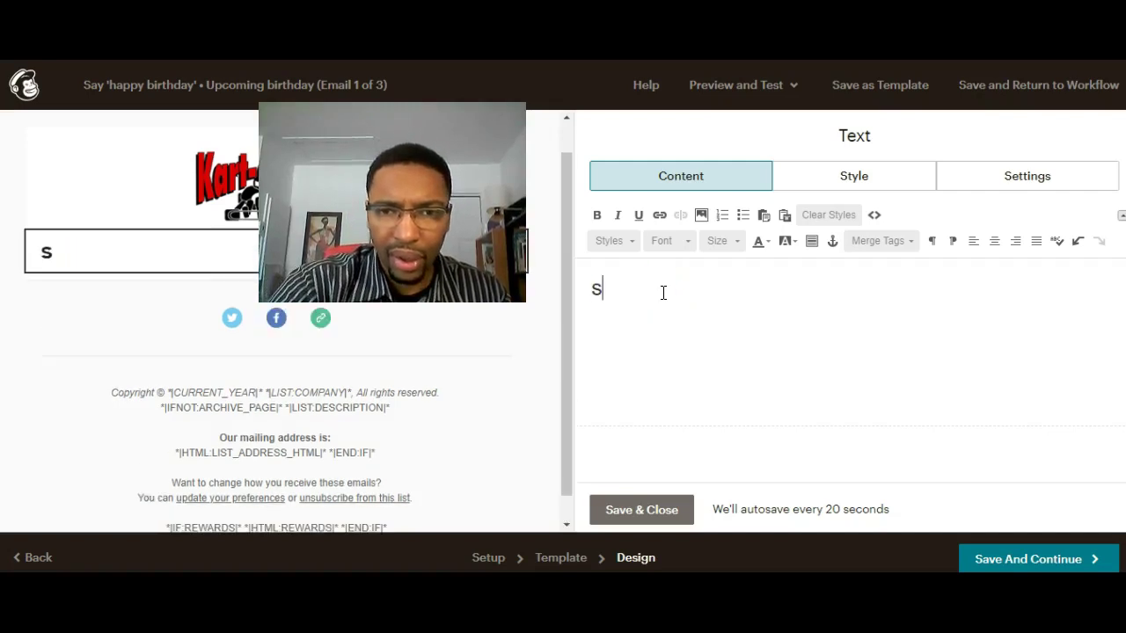
pyautogui.write('fvdi')
pyautogui.moveTo(663, 296); pyautogui.dragTo(588, 288)
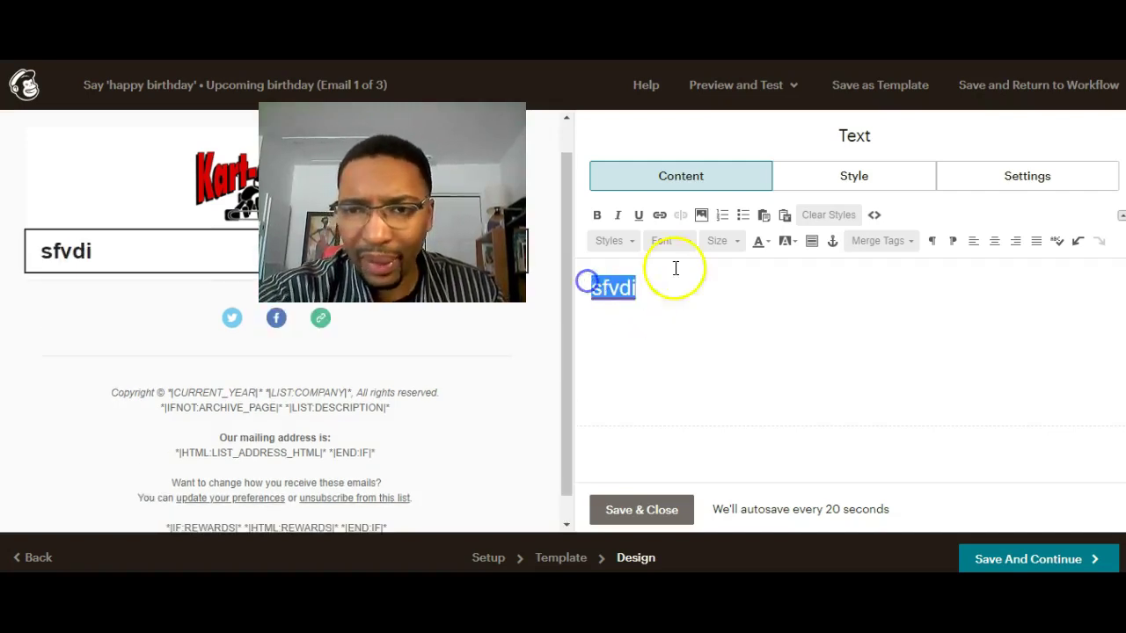
# Step: Delete the <h1> heading tags in the HTML source, then start typing 'Hel' in the rich-text editor
pyautogui.click(874, 216)
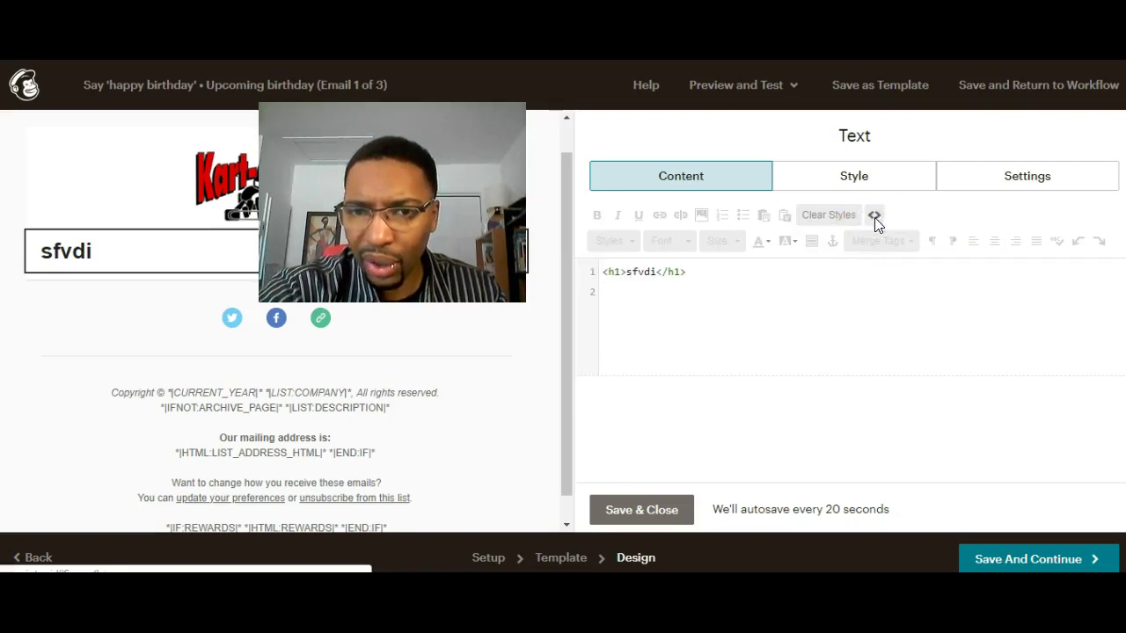
pyautogui.moveTo(624, 274)
pyautogui.mouseDown()
pyautogui.moveTo(604, 271)
pyautogui.moveTo(646, 273)
pyautogui.moveTo(631, 273)
pyautogui.mouseUp()
pyautogui.press('BackSpace')
pyautogui.press('BackSpace')
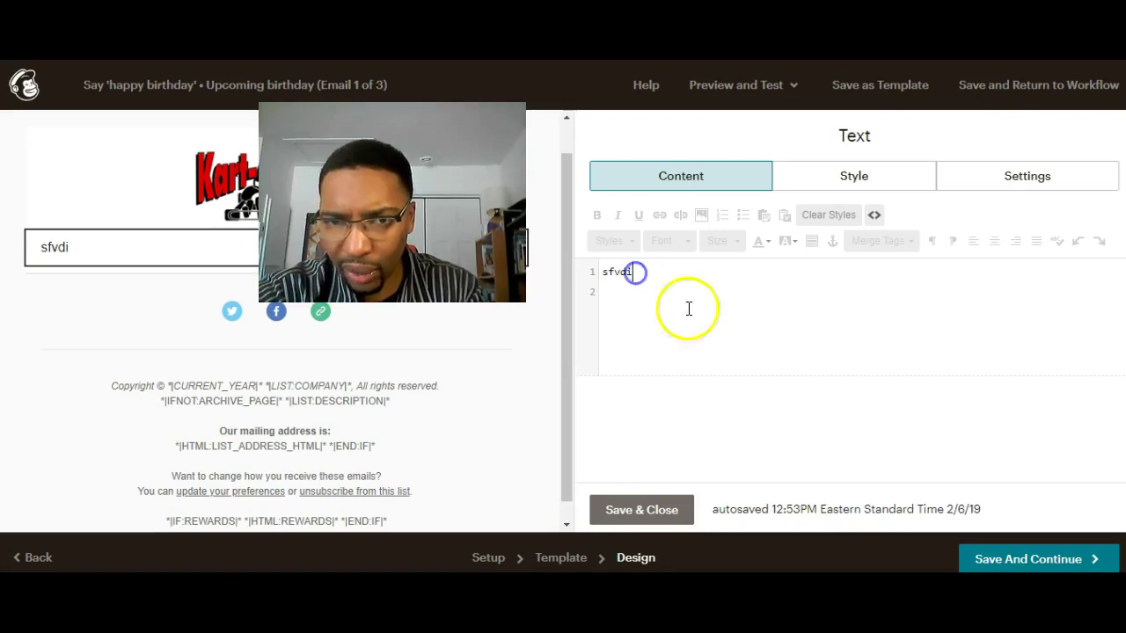
pyautogui.click(828, 216)
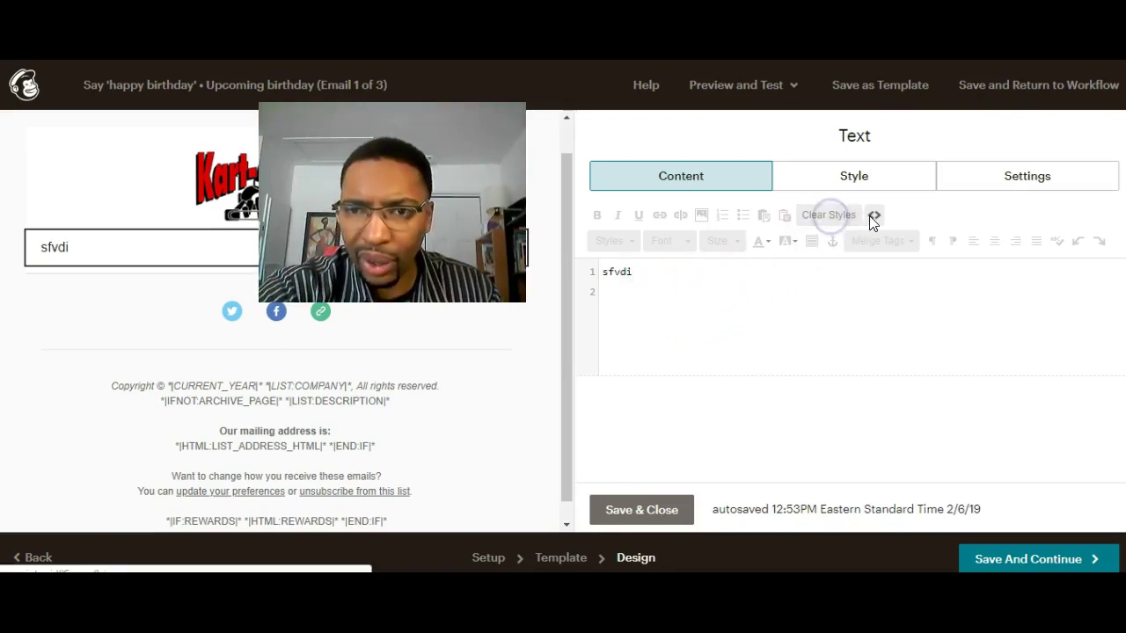
pyautogui.click(873, 216)
pyautogui.moveTo(630, 281); pyautogui.dragTo(572, 279)
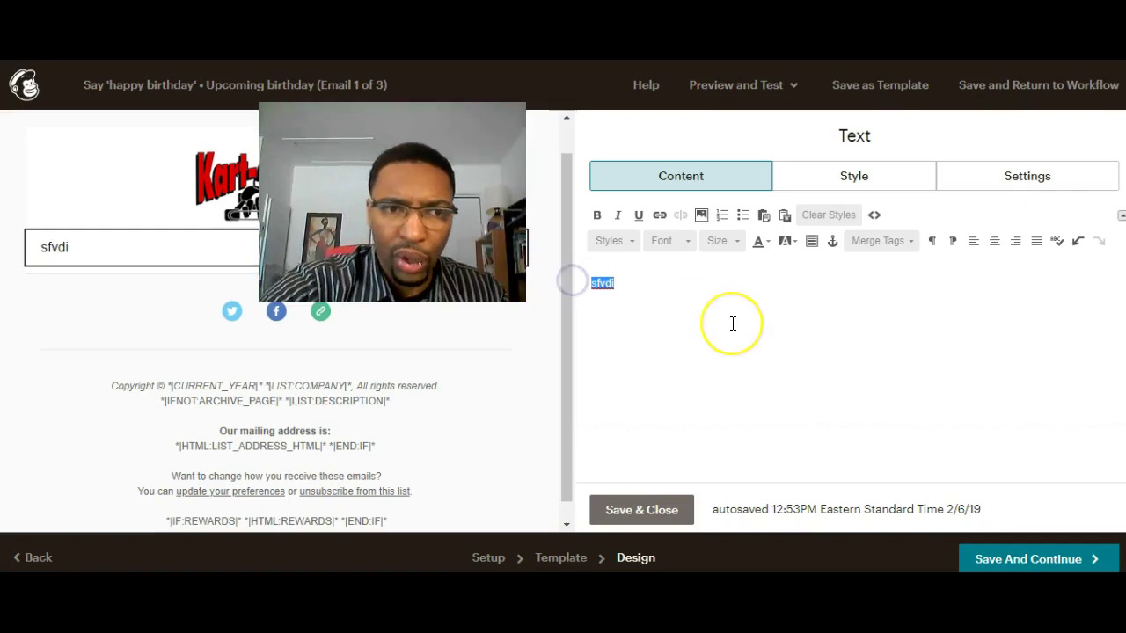
pyautogui.write('Hello')
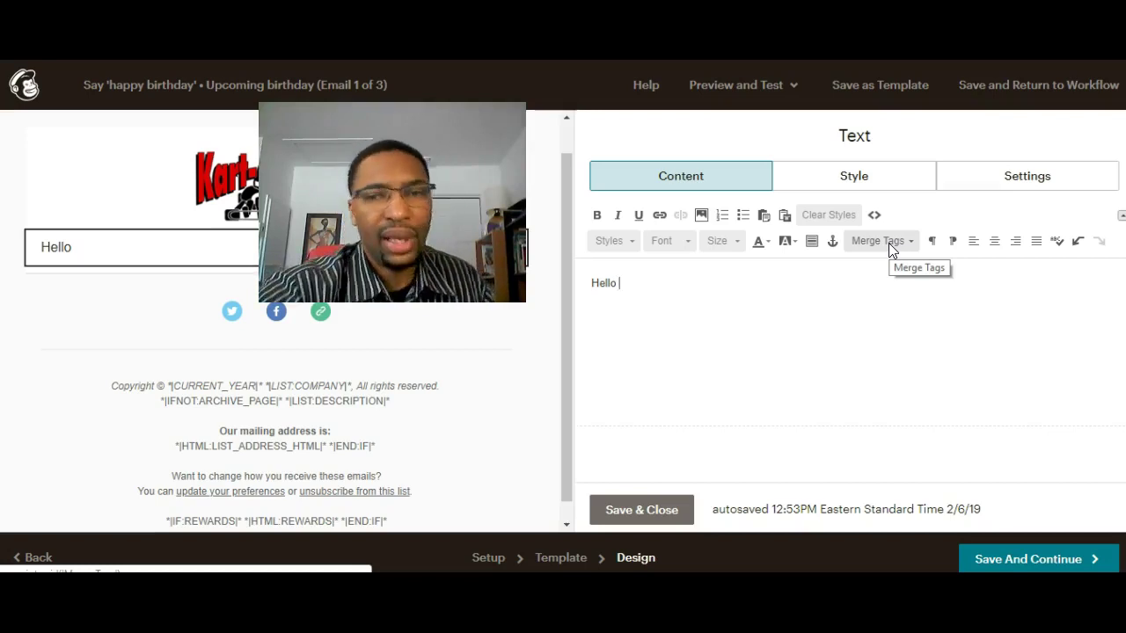
# Step: Insert the *|FNAME|* merge tag after Hello, add a comma and a new body line, then save and close
pyautogui.click(888, 243)
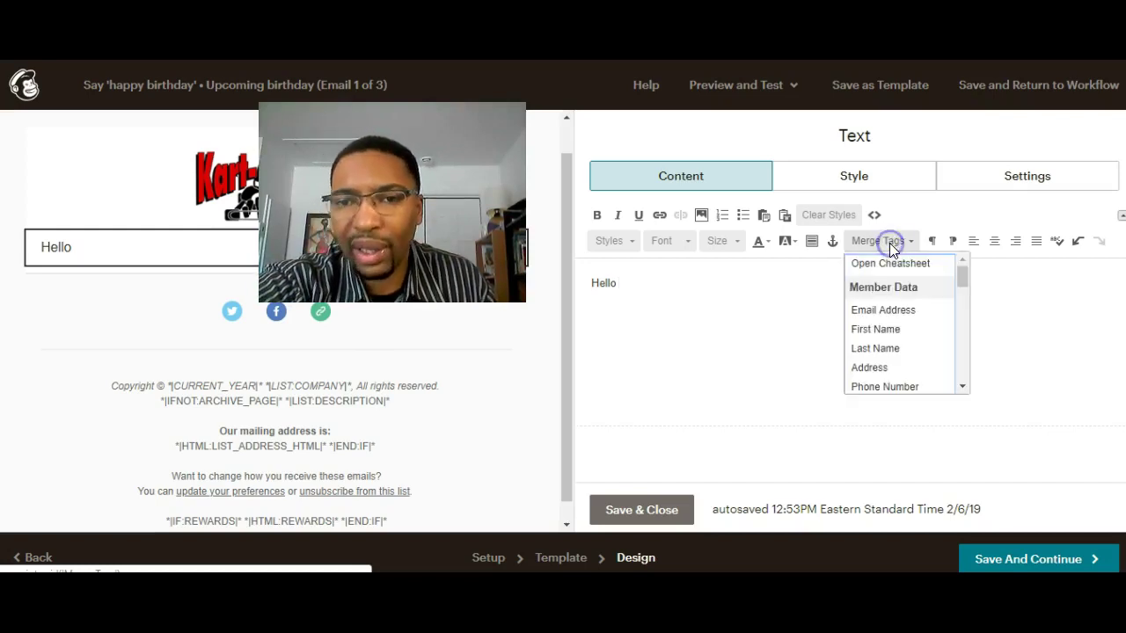
pyautogui.click(873, 329)
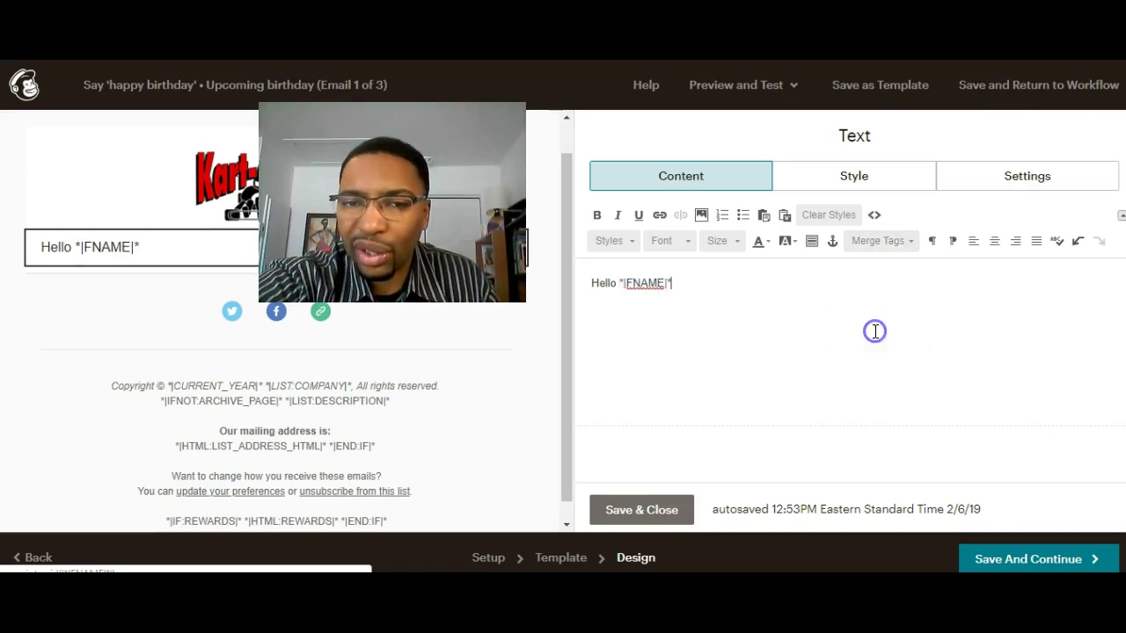
pyautogui.click(665, 284)
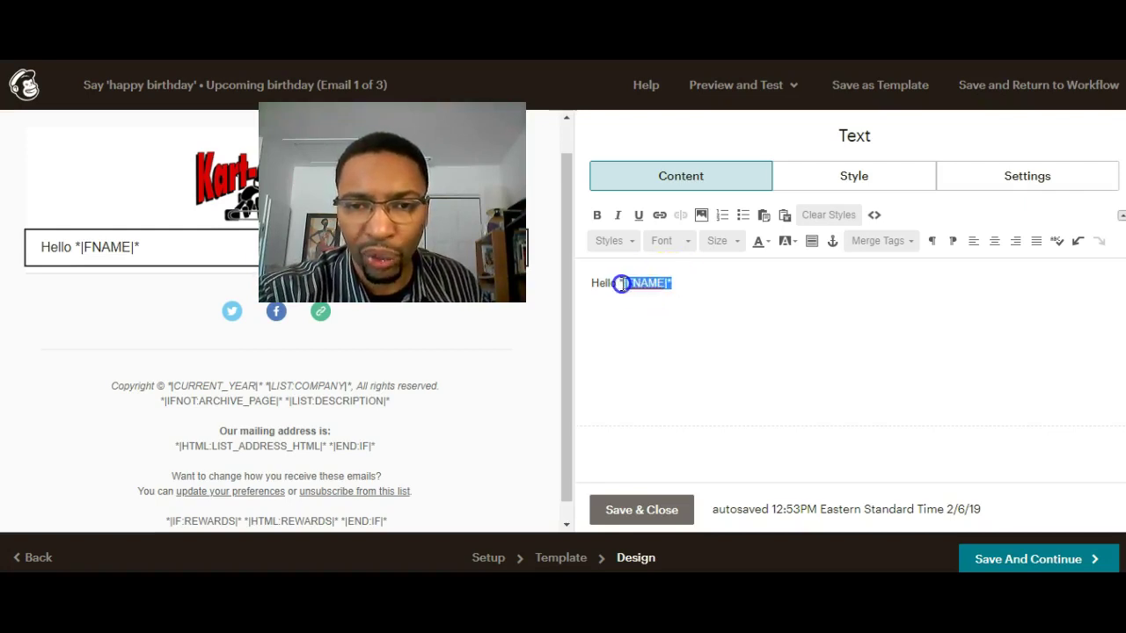
pyautogui.click(686, 284)
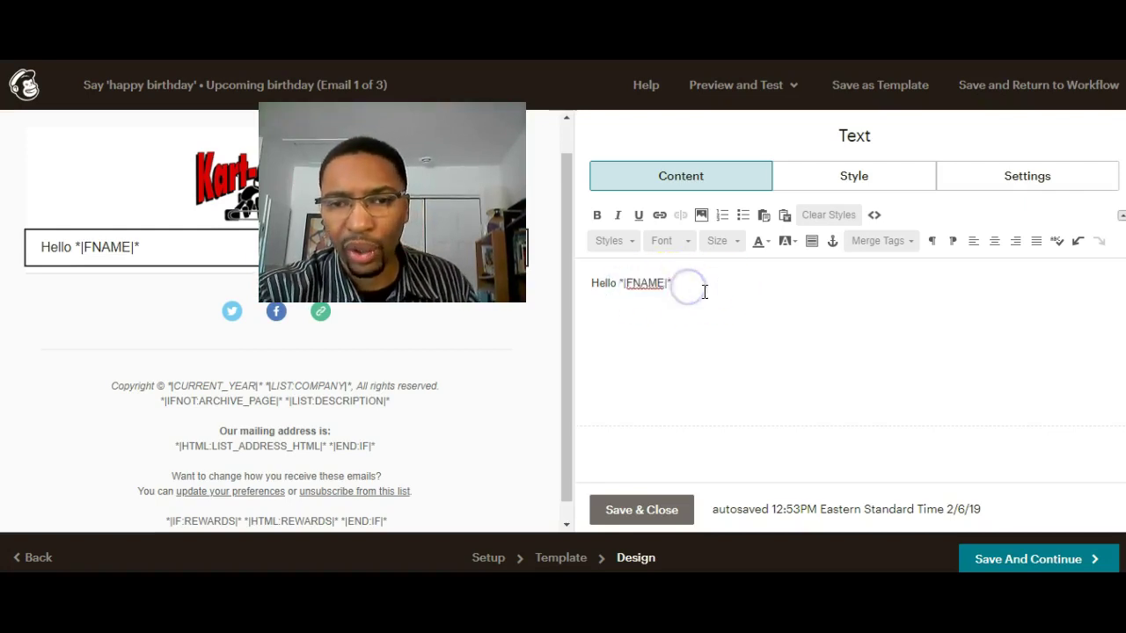
pyautogui.press('Return')
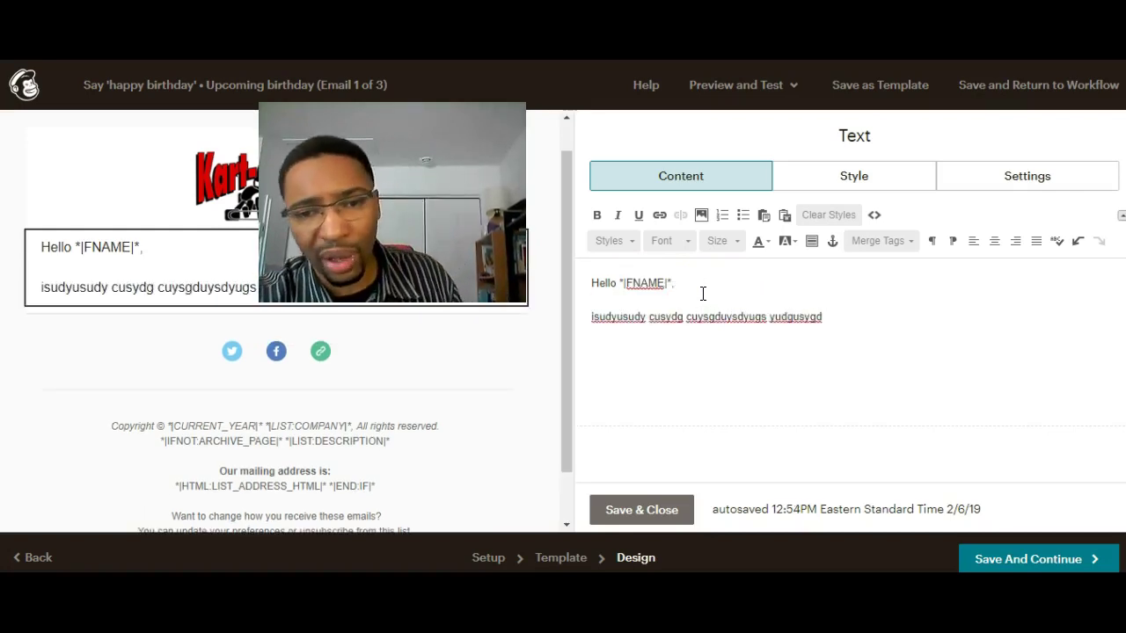
pyautogui.click(650, 510)
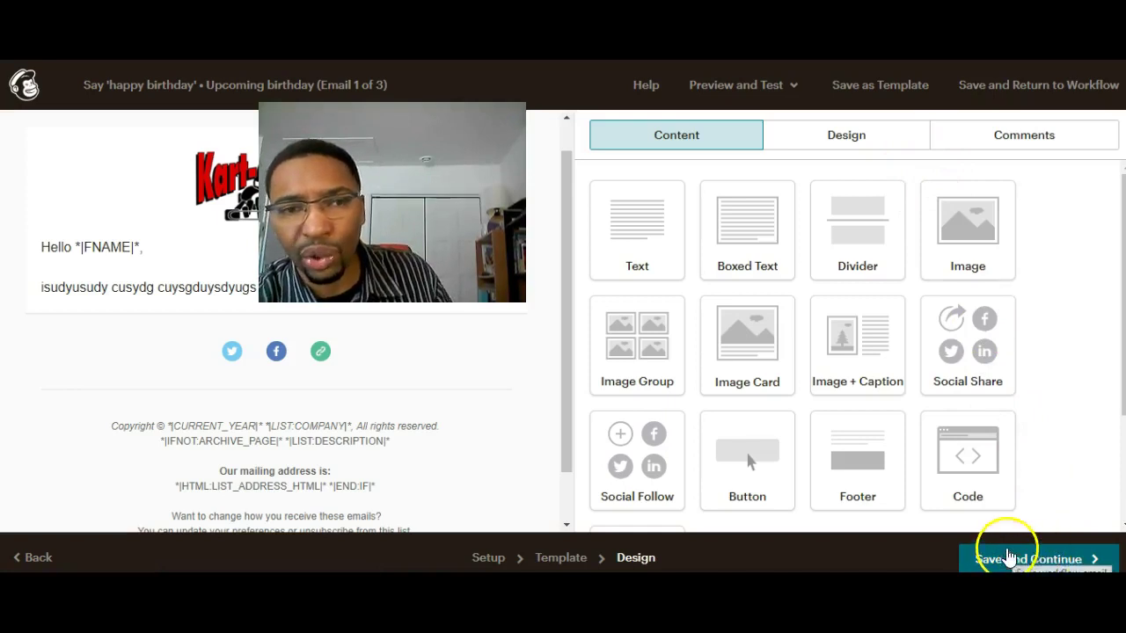
# Step: Check the Preview and Test options, then Save And Continue back to the birthday workflow
pyautogui.click(788, 91)
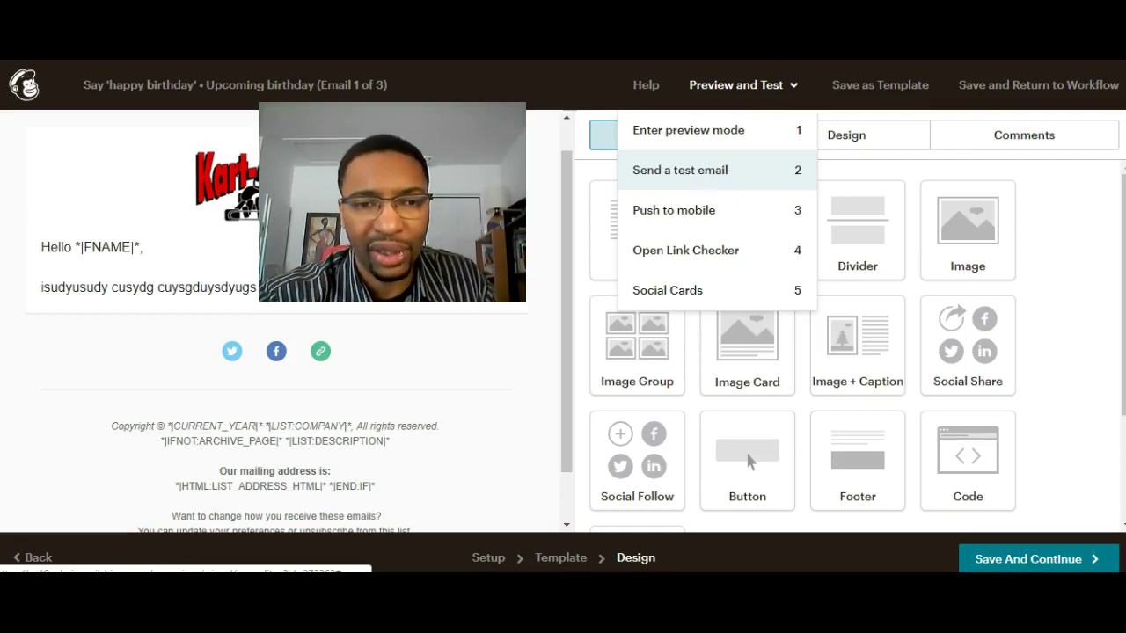
pyautogui.moveTo(252, 359)
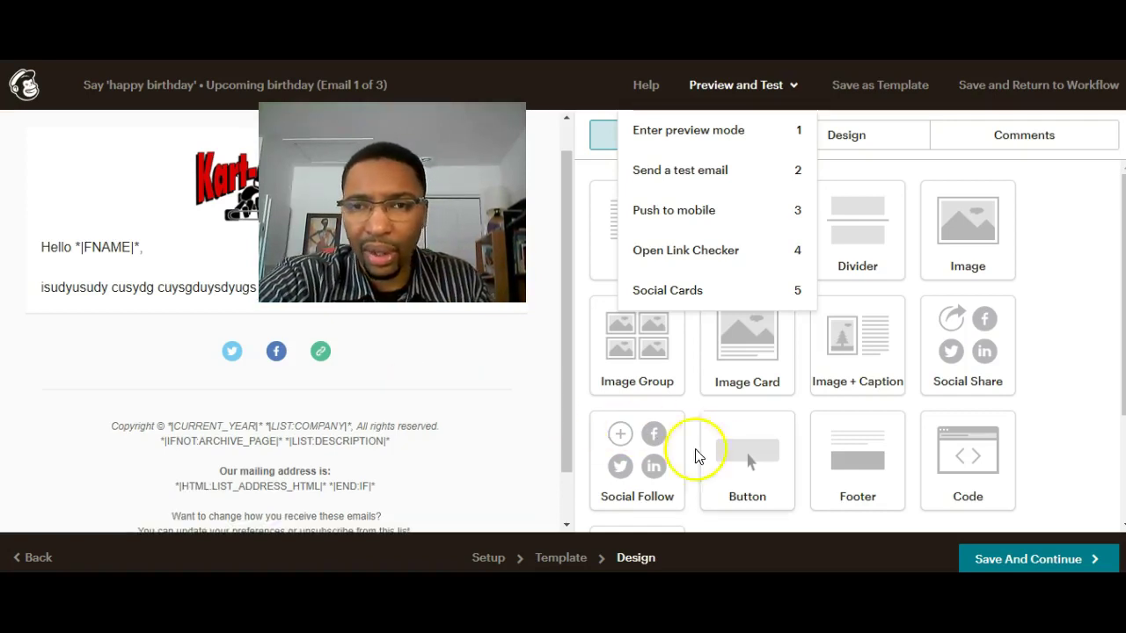
pyautogui.click(1011, 560)
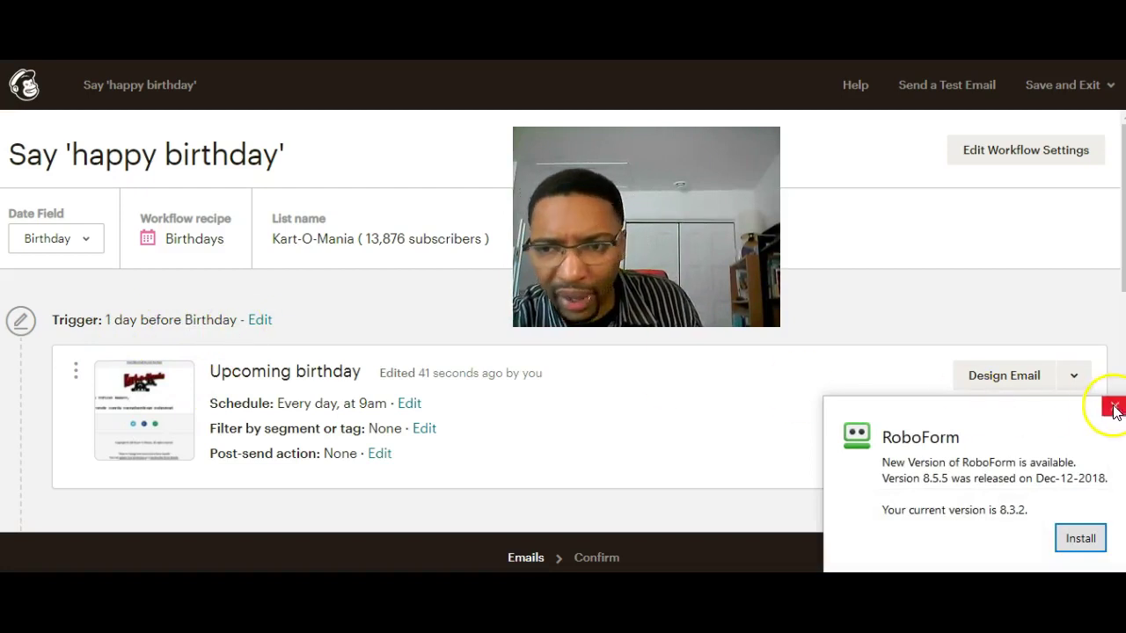
pyautogui.click(1113, 405)
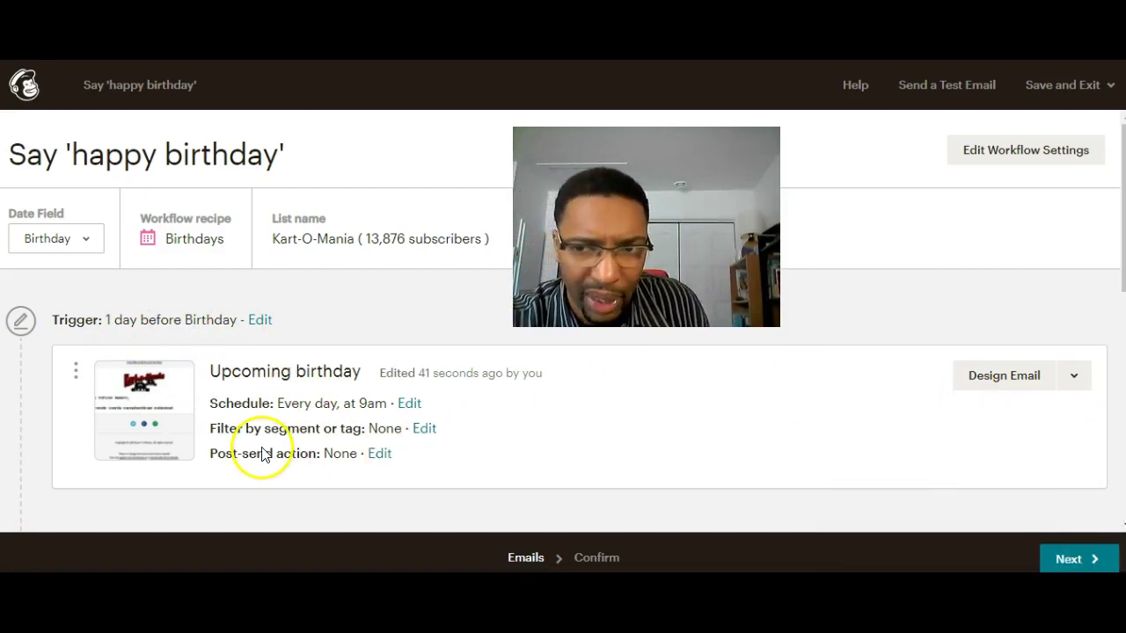
pyautogui.scroll(-5, 334, 455)
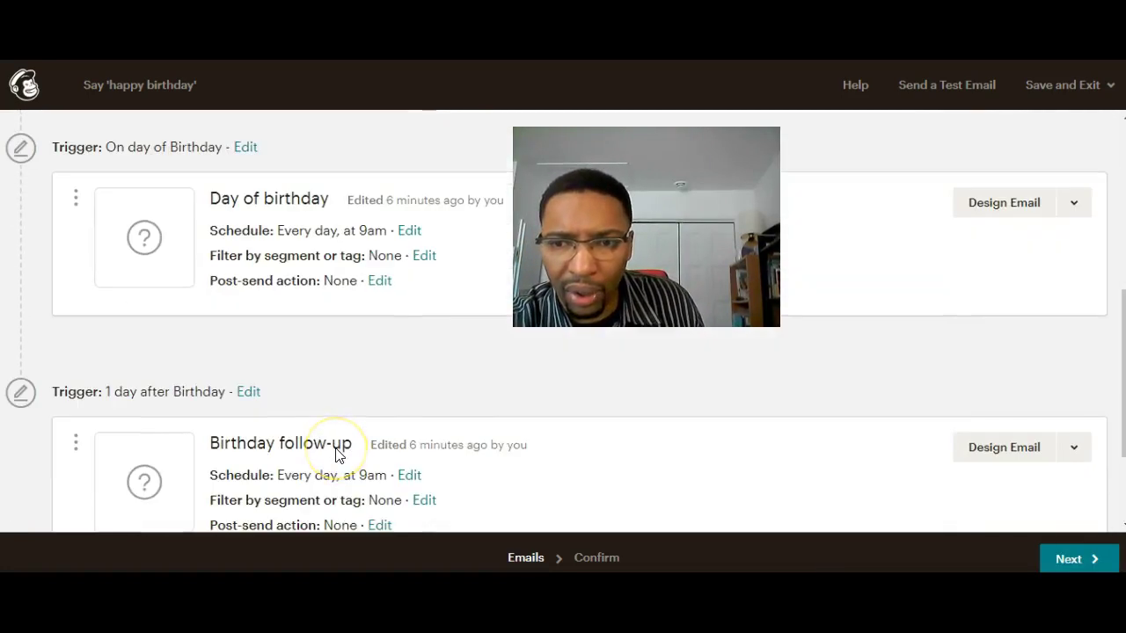
pyautogui.scroll(3, 337, 454)
pyautogui.scroll(-1, 335, 455)
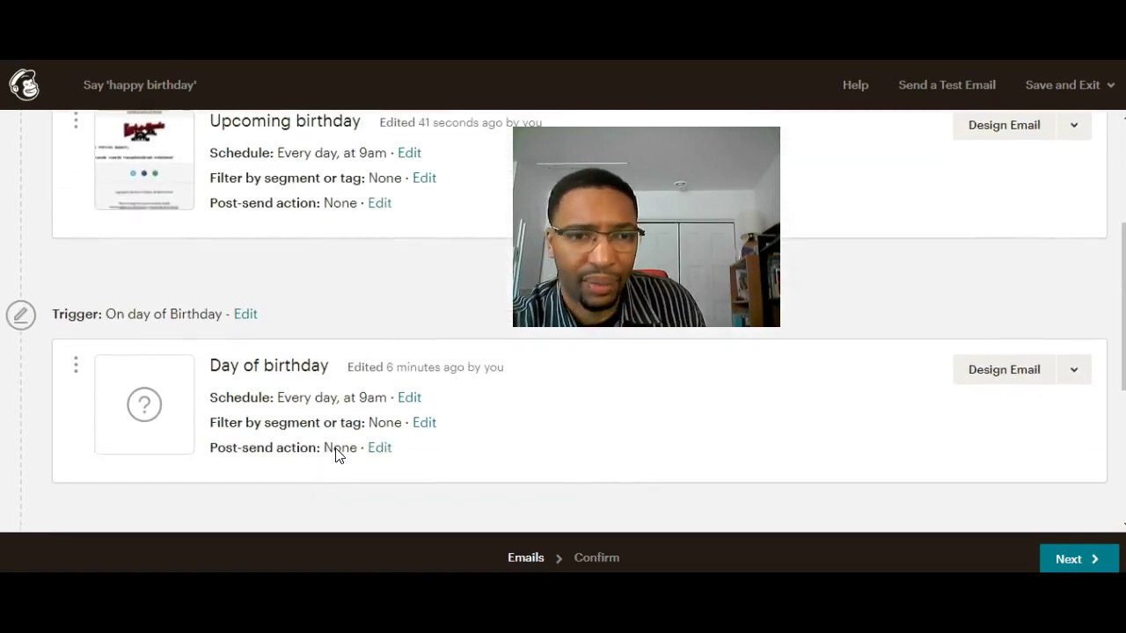
pyautogui.scroll(-1, 188, 381)
pyautogui.scroll(-2, 224, 390)
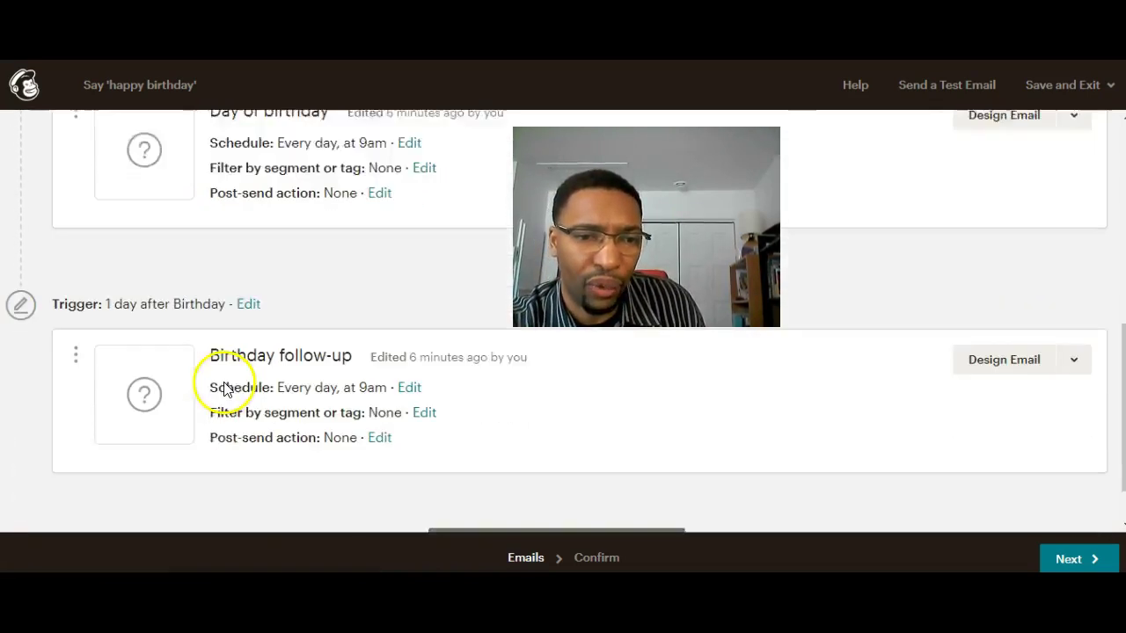
pyautogui.scroll(-1, 225, 390)
pyautogui.scroll(5, 206, 407)
pyautogui.scroll(-2, 186, 432)
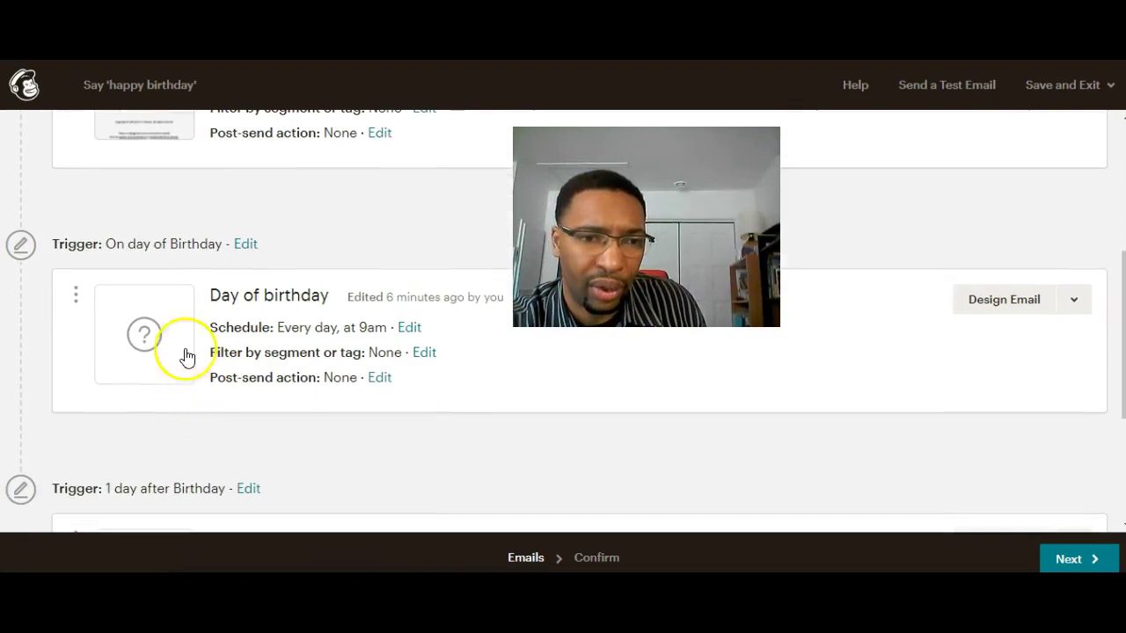
pyautogui.scroll(-2, 189, 452)
pyautogui.scroll(1, 1118, 326)
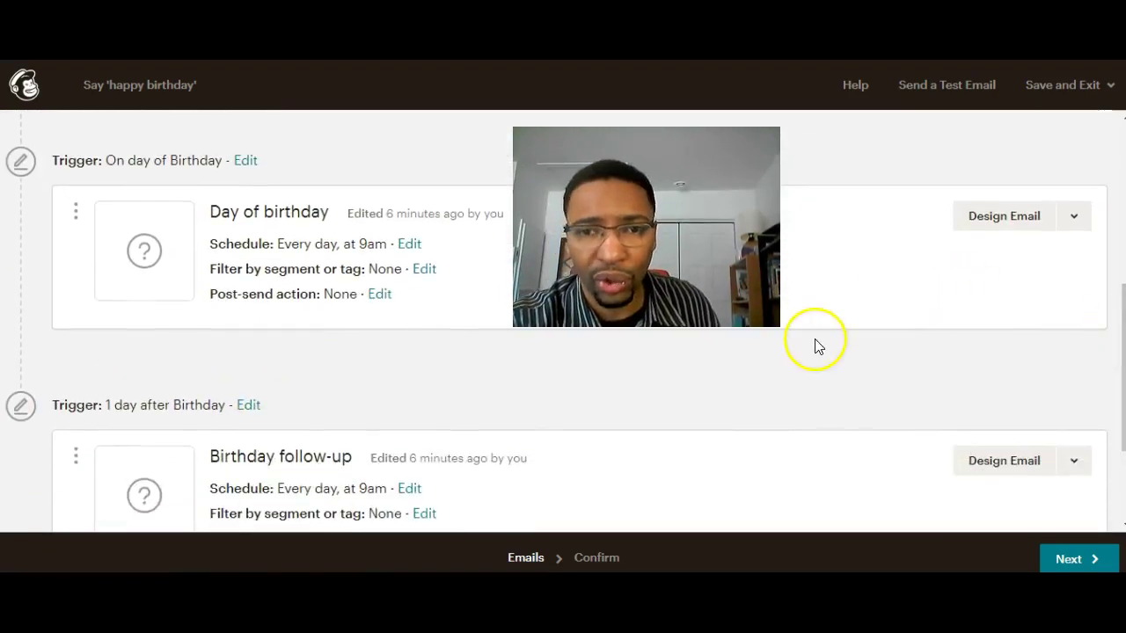
pyautogui.scroll(4, 814, 345)
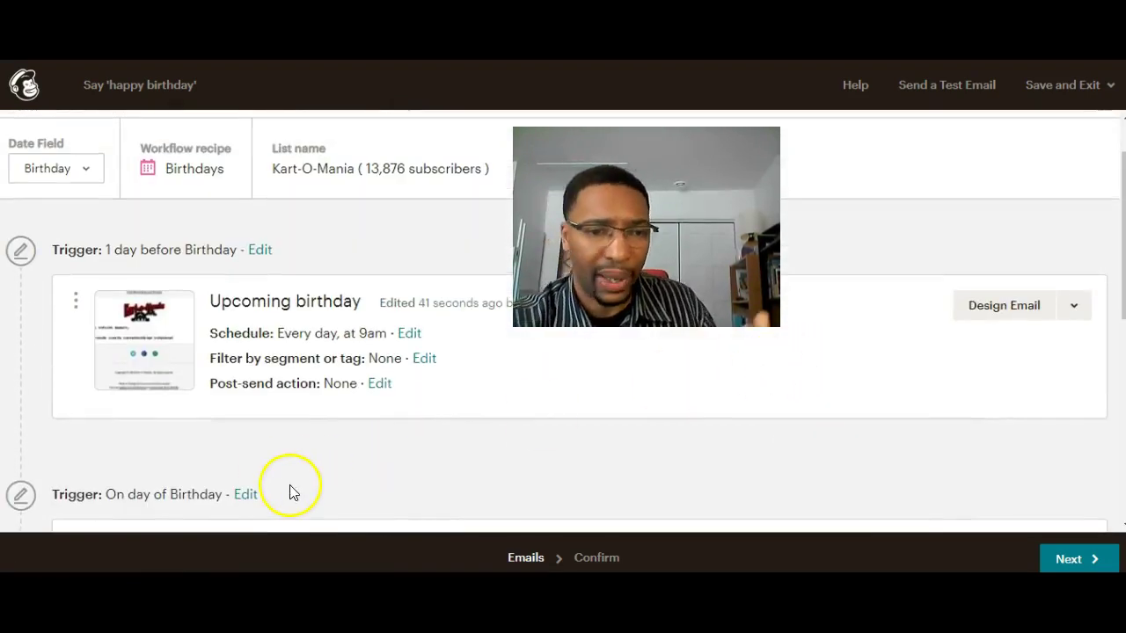
pyautogui.scroll(1, 480, 431)
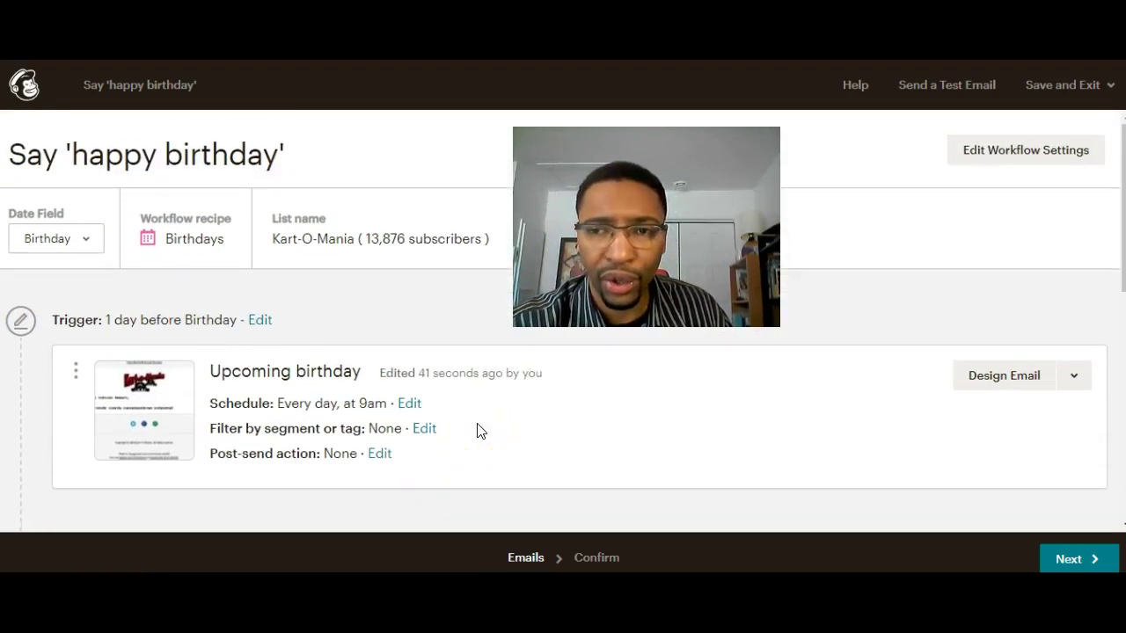
pyautogui.scroll(-1, 479, 431)
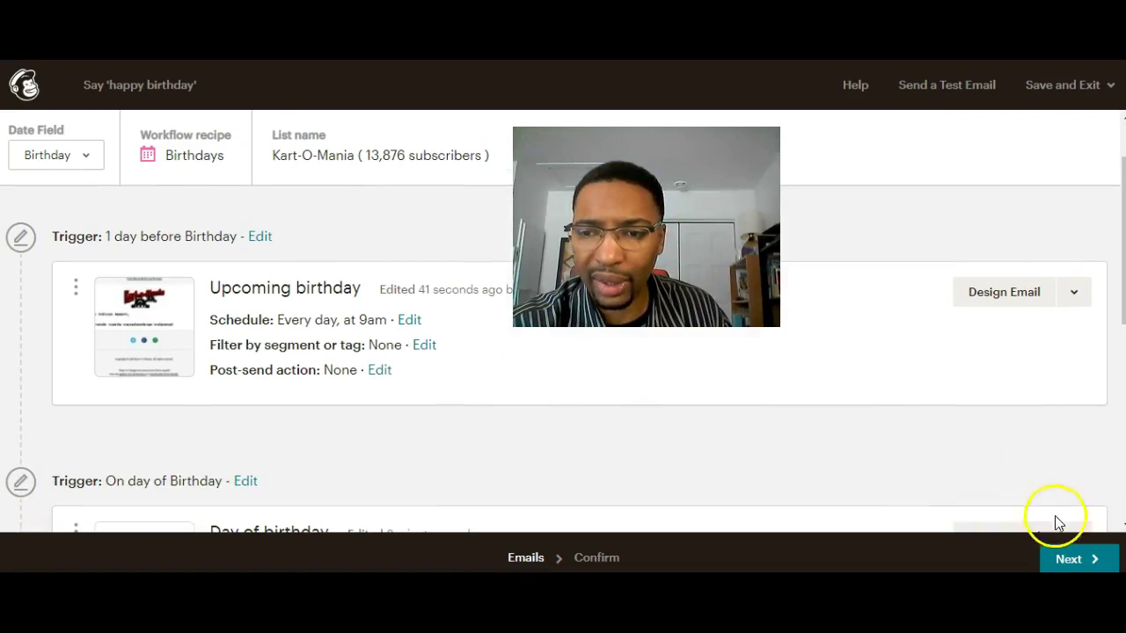
pyautogui.click(1066, 559)
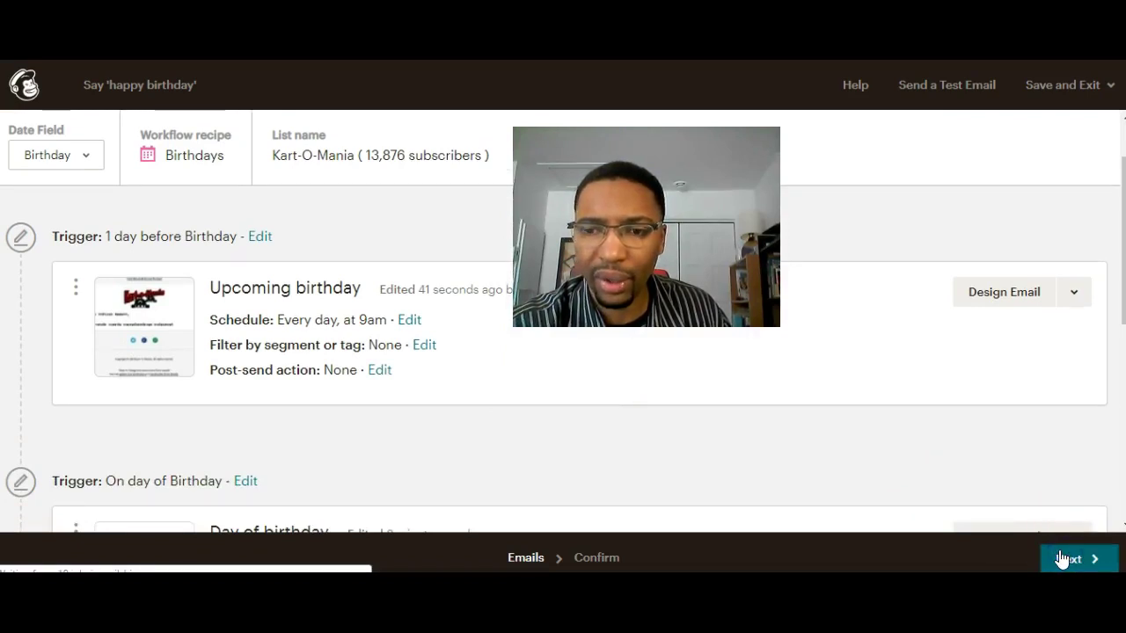
pyautogui.scroll(-5, 821, 437)
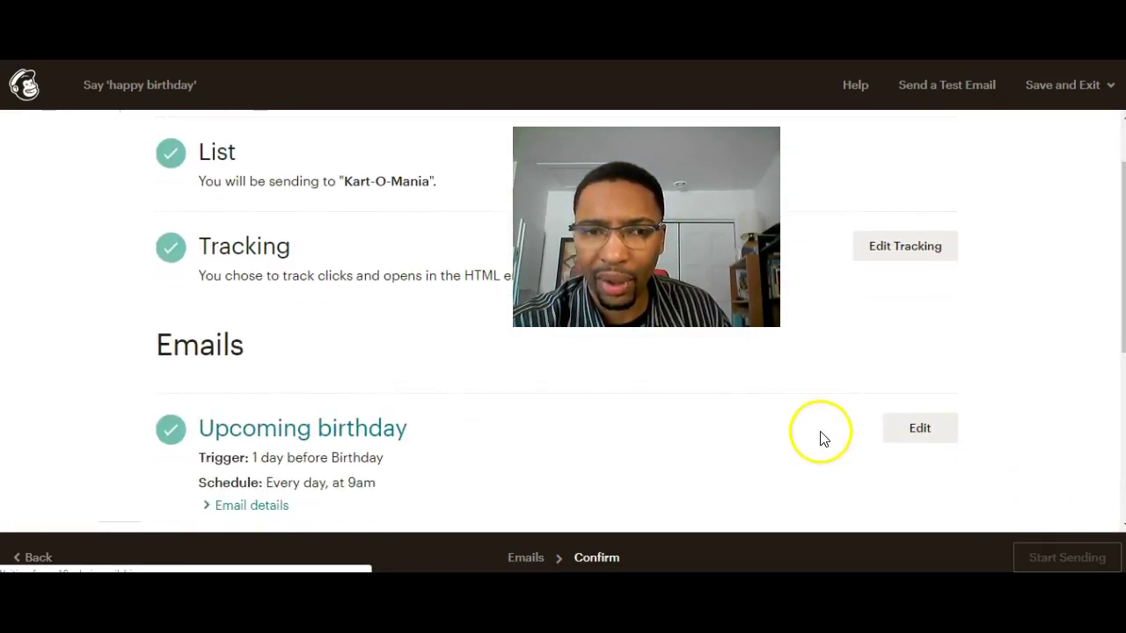
pyautogui.scroll(-1, 821, 437)
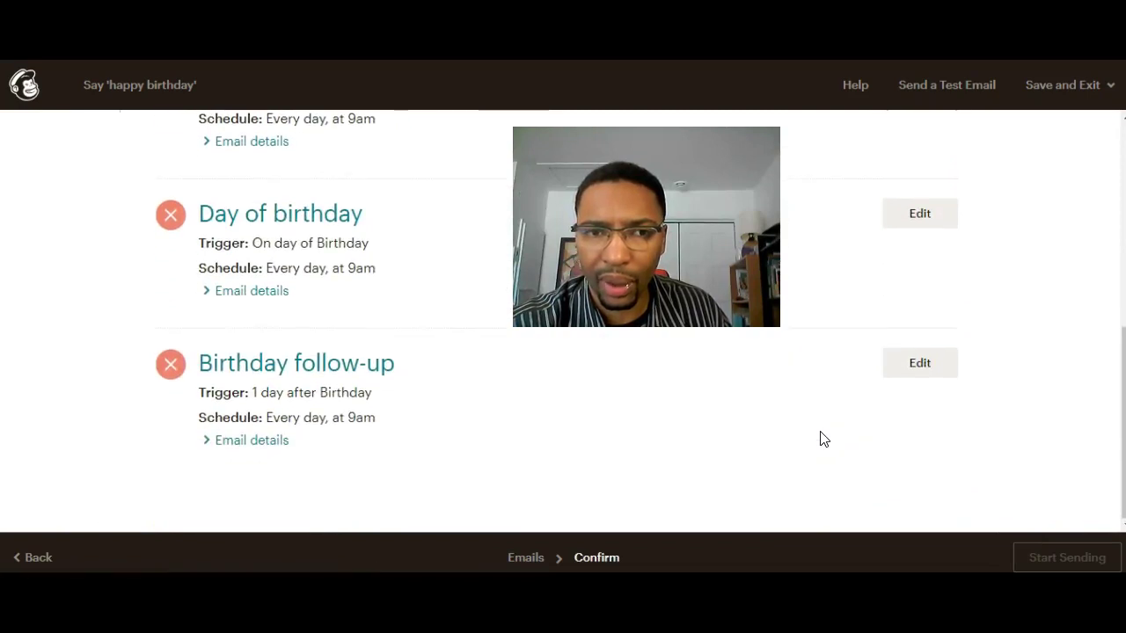
pyautogui.scroll(6, 822, 437)
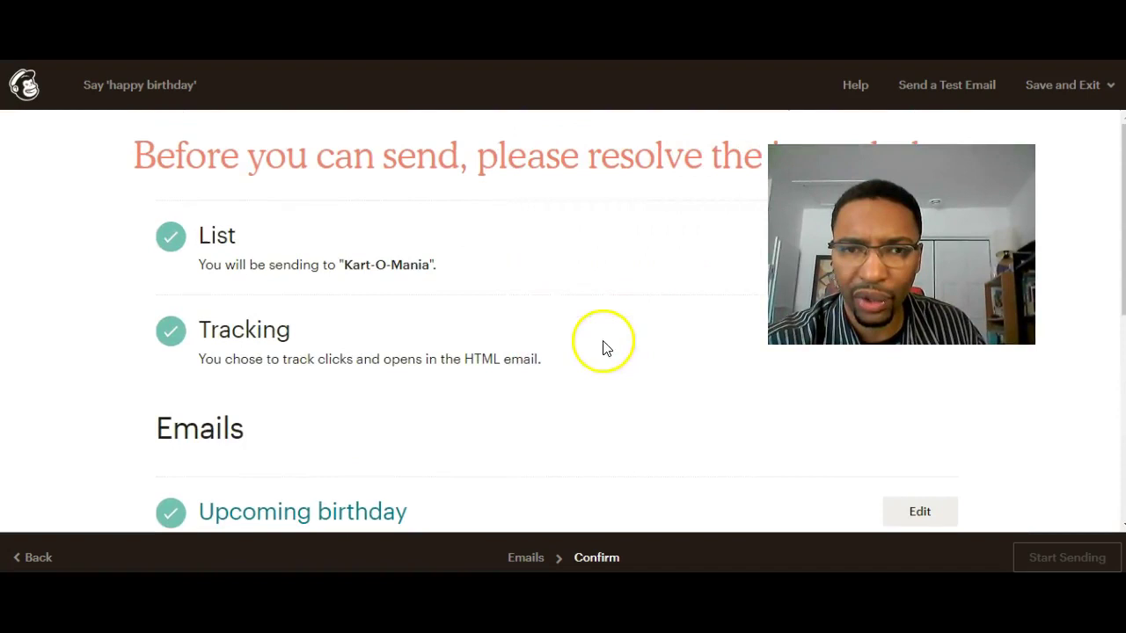
pyautogui.scroll(-5, 602, 348)
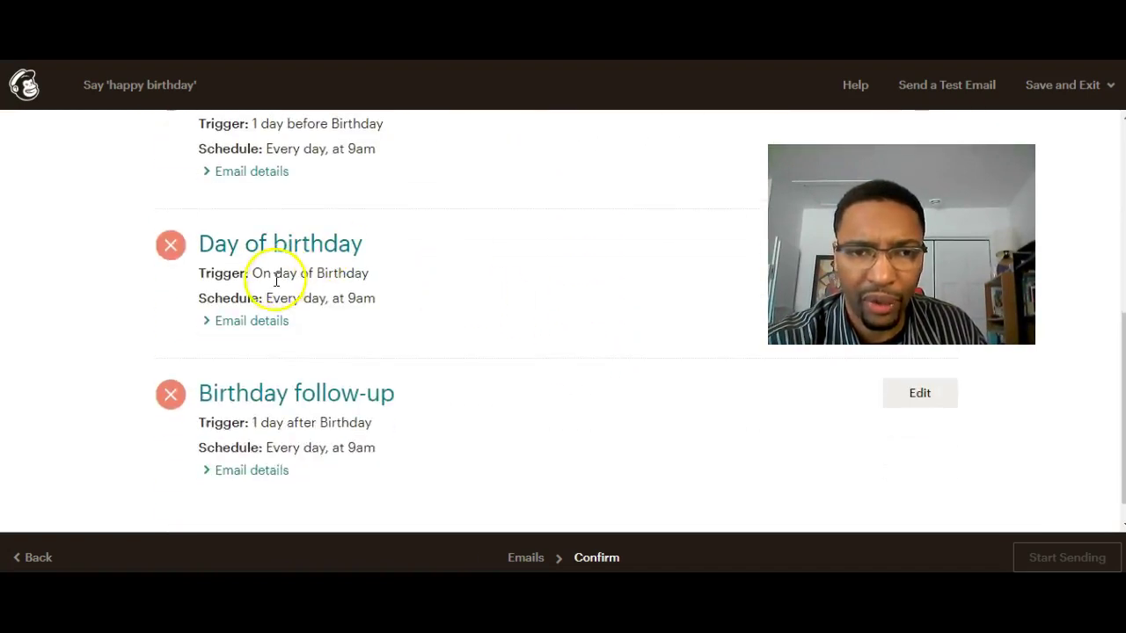
pyautogui.scroll(1, 569, 362)
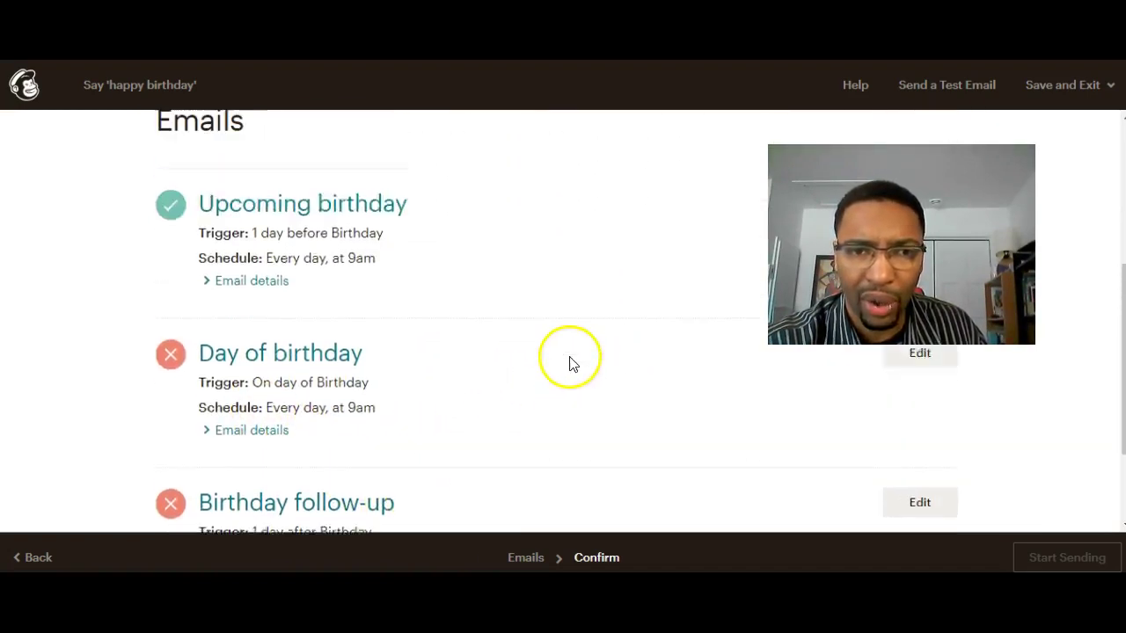
pyautogui.scroll(1, 570, 362)
# Step: Give the Day of birthday email a placeholder subject line
pyautogui.click(902, 418)
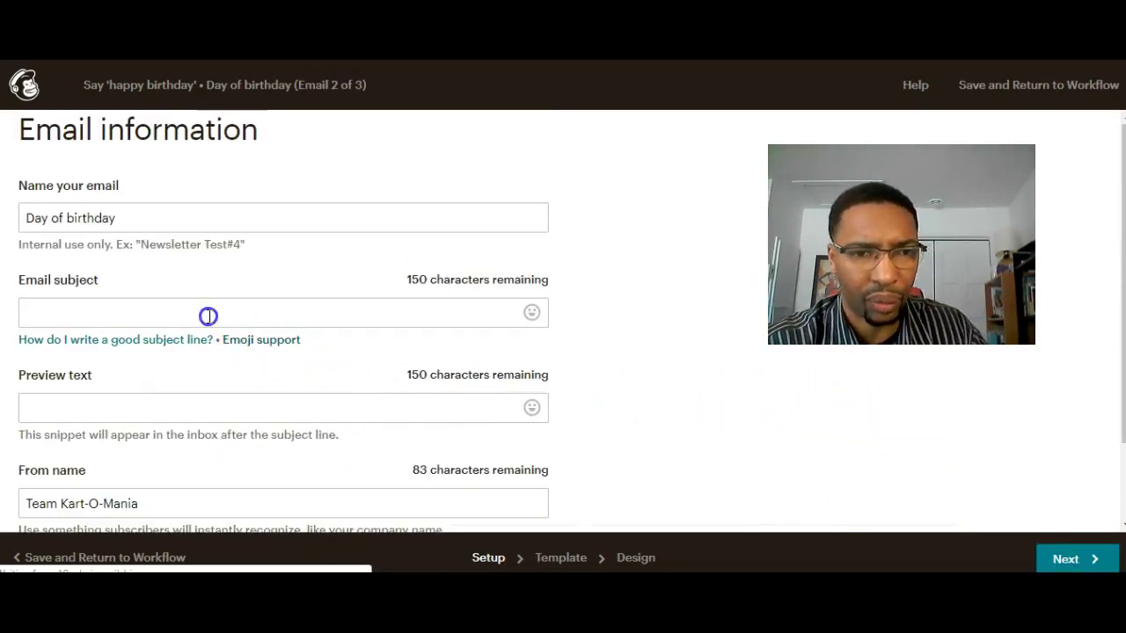
pyautogui.click(209, 314)
pyautogui.write('etbsrtngbrng')
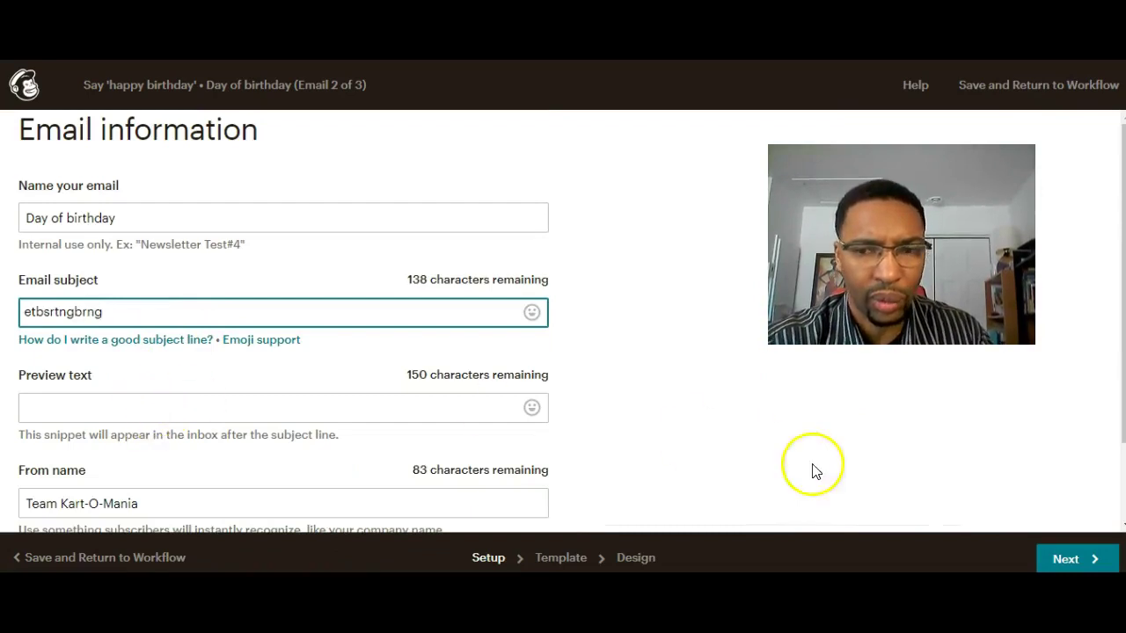
# Step: Choose the basic 1 Column template and advance to the email's design editor
pyautogui.click(1071, 561)
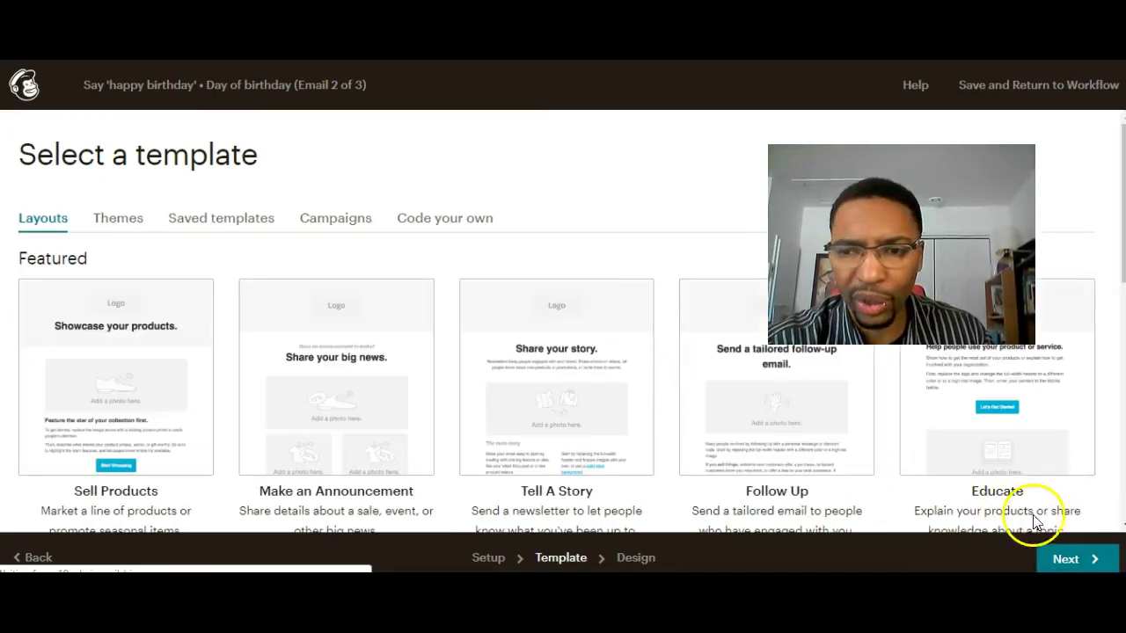
pyautogui.click(1041, 545)
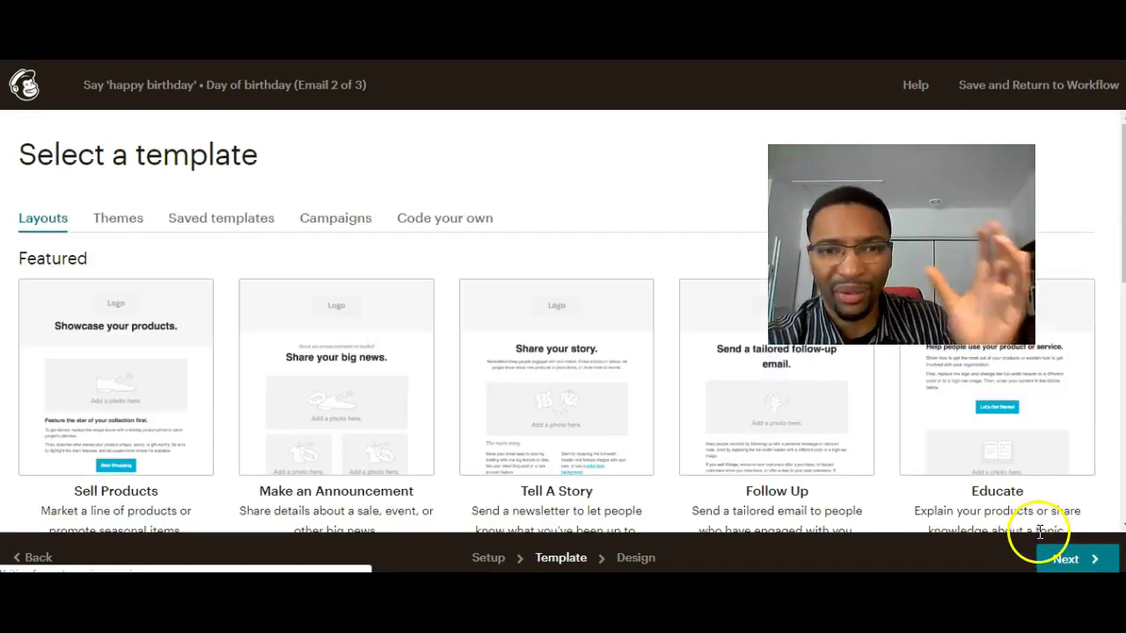
pyautogui.click(1080, 557)
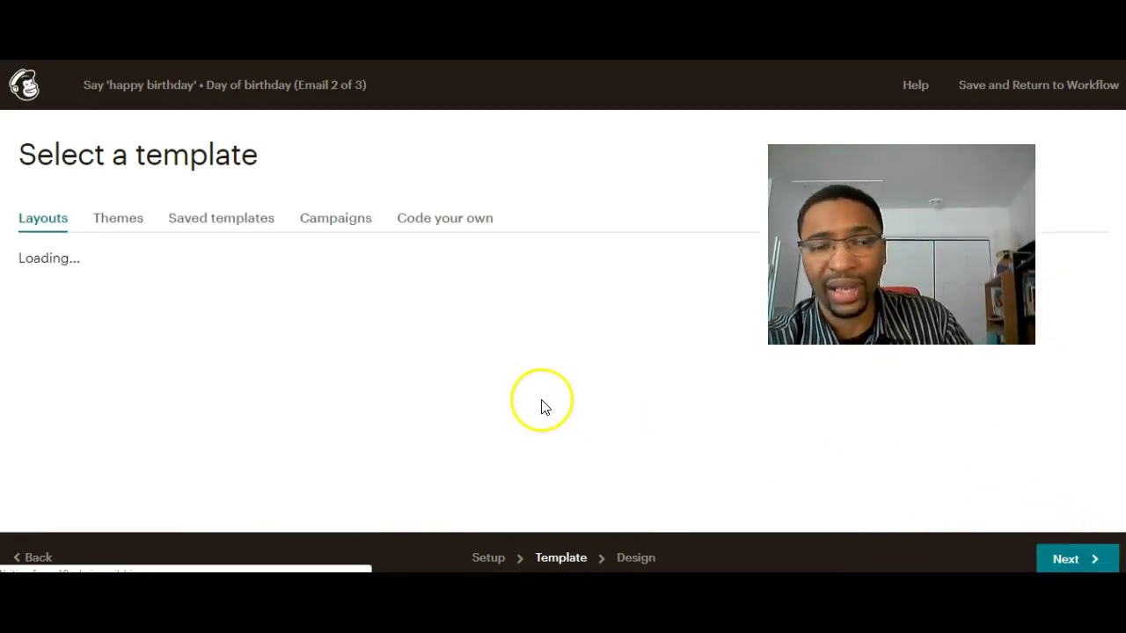
pyautogui.scroll(-4, 156, 314)
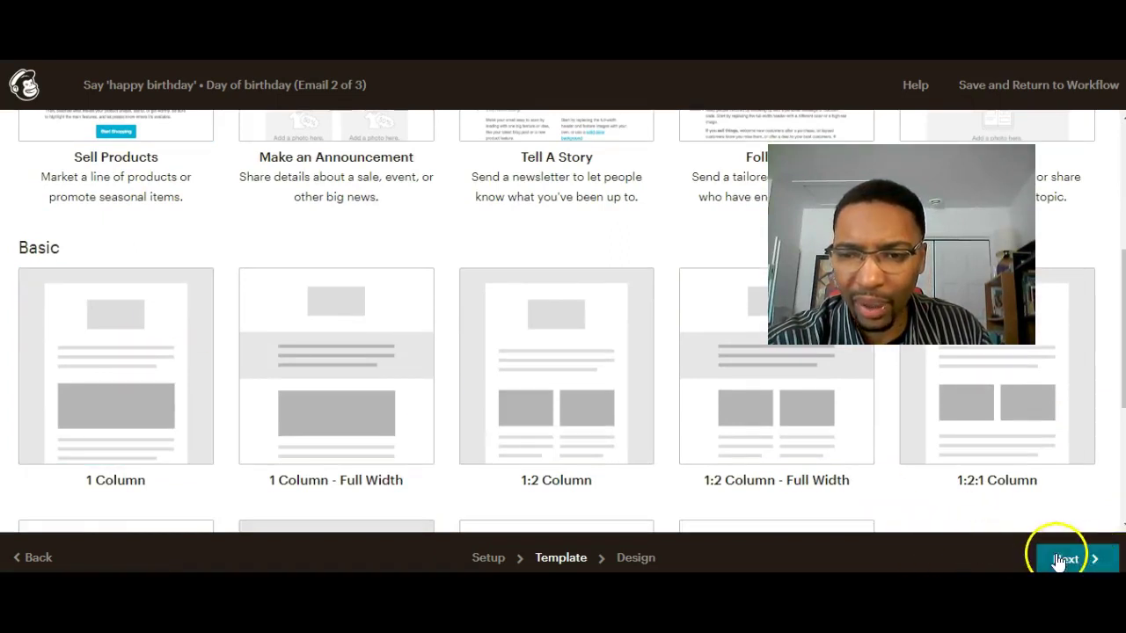
pyautogui.click(1063, 559)
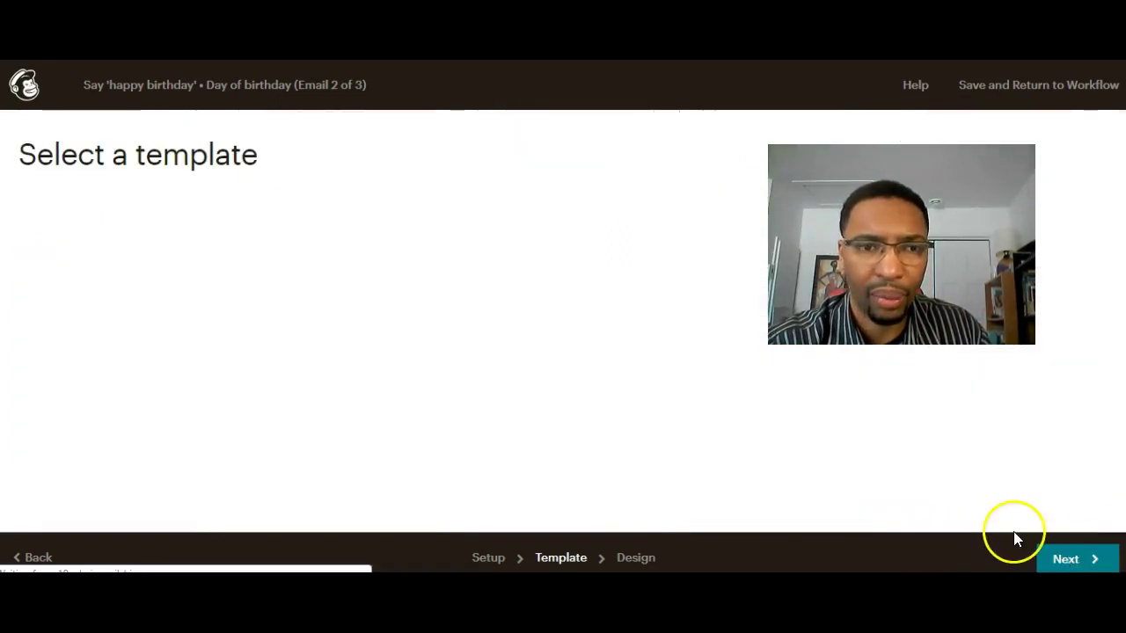
pyautogui.scroll(-3, 395, 382)
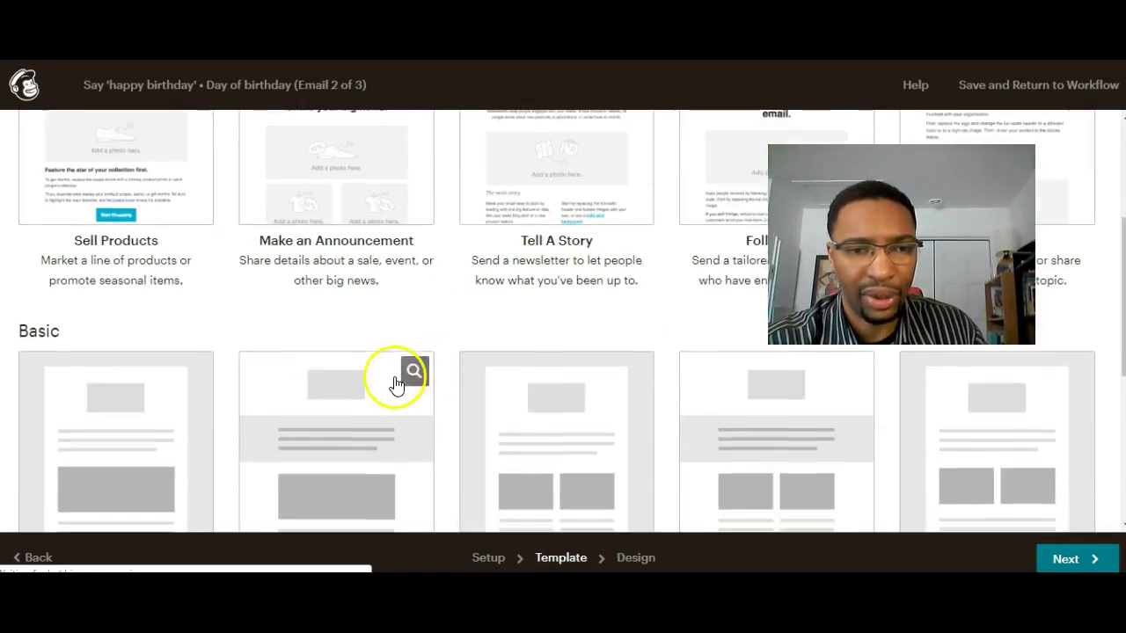
pyautogui.scroll(-4, 378, 387)
pyautogui.scroll(2, 208, 289)
pyautogui.click(123, 257)
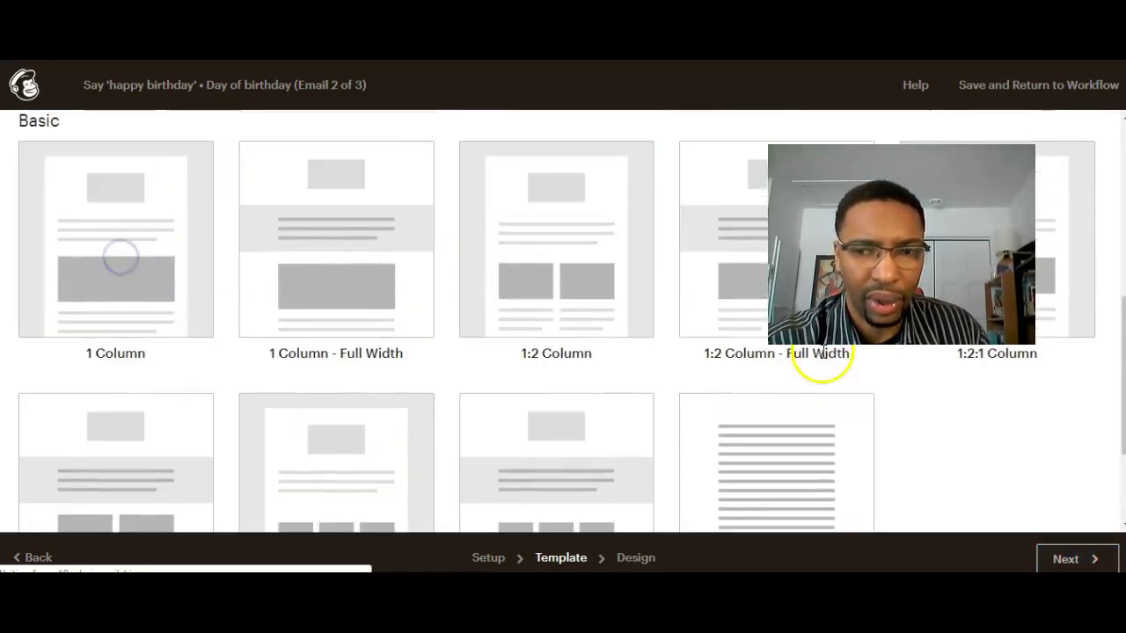
pyautogui.click(1113, 561)
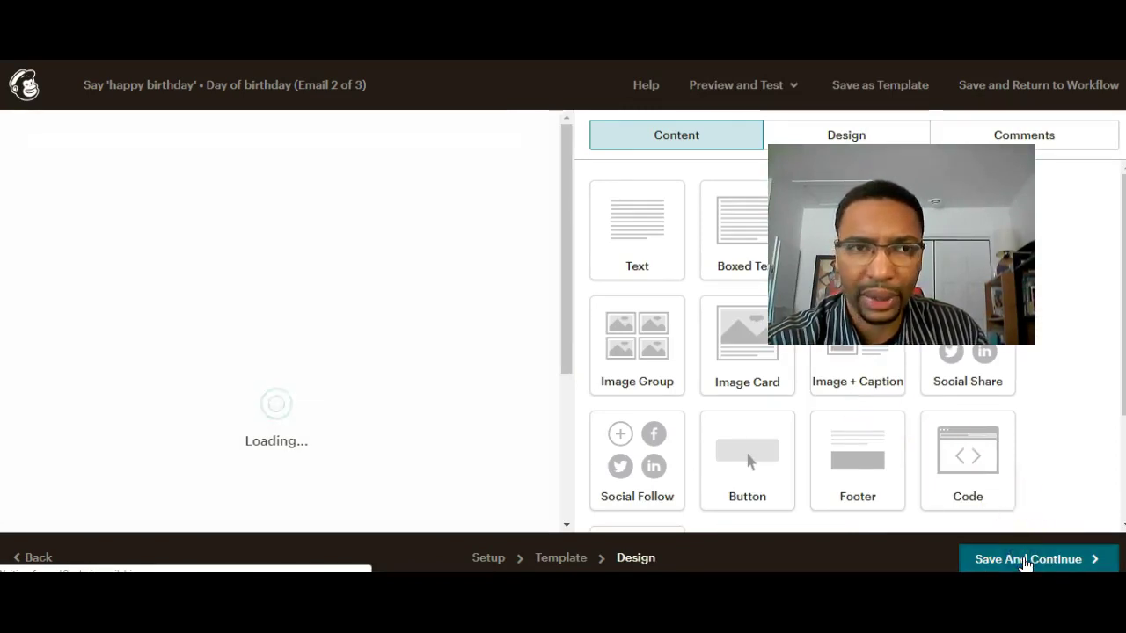
# Step: Save the Day of birthday email and check the Upcoming birthday send schedule without changes
pyautogui.click(1024, 561)
pyautogui.scroll(-2, 416, 354)
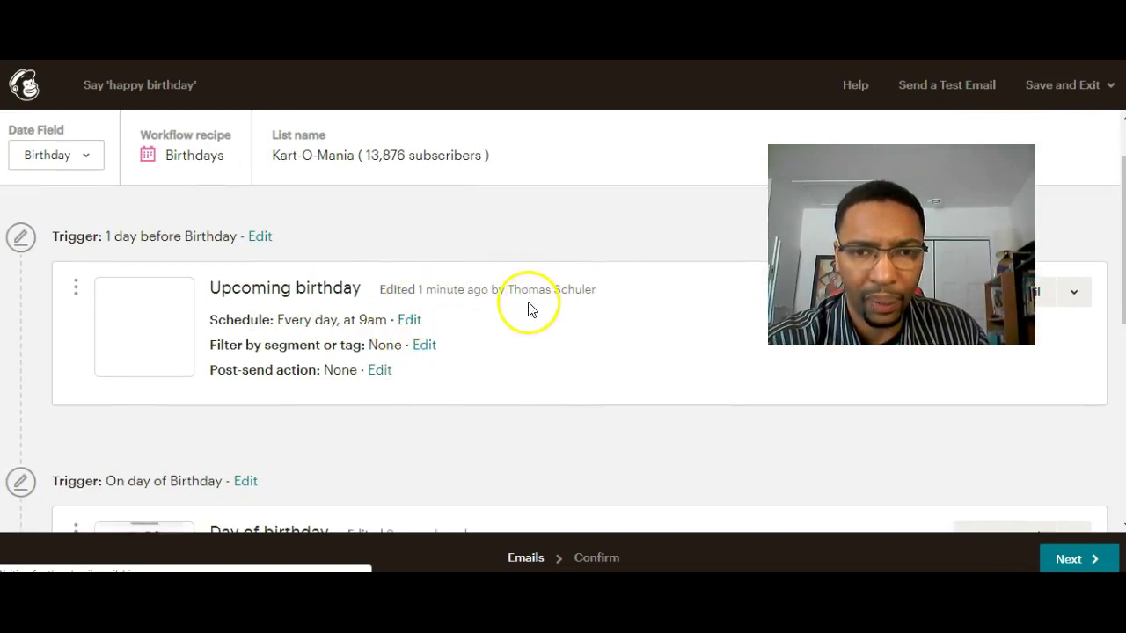
pyautogui.click(408, 320)
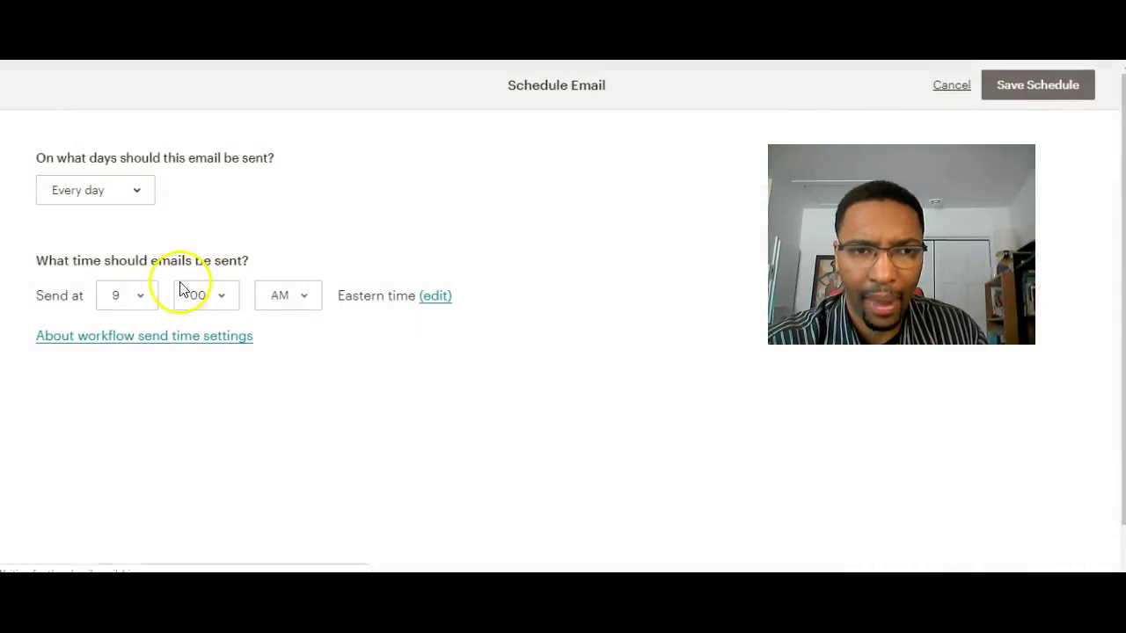
pyautogui.click(131, 195)
pyautogui.click(132, 199)
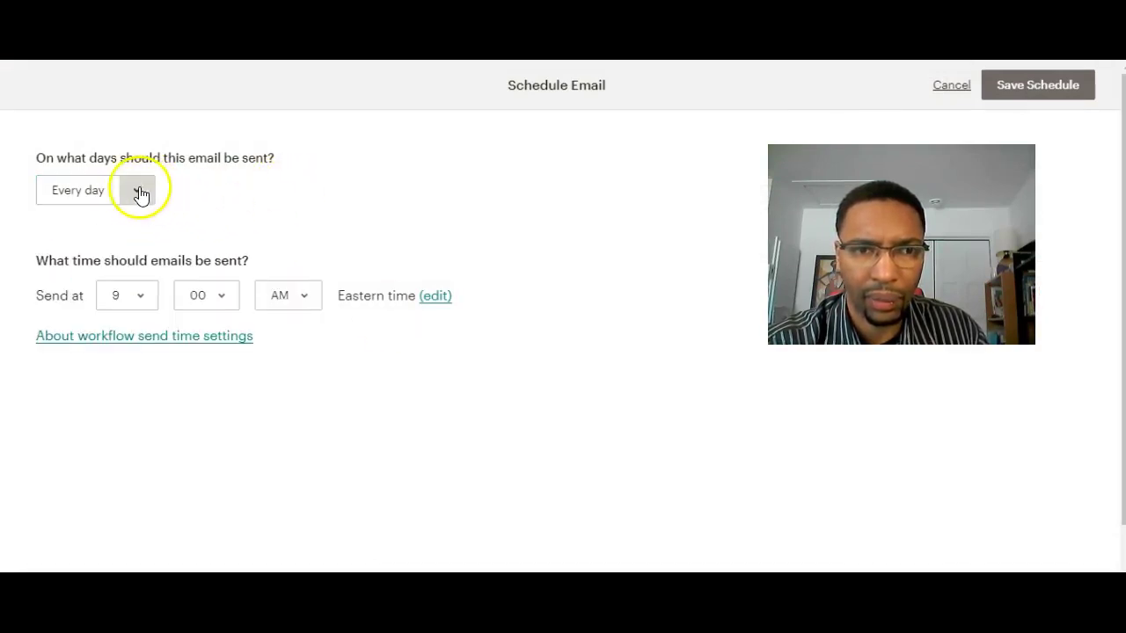
pyautogui.click(960, 91)
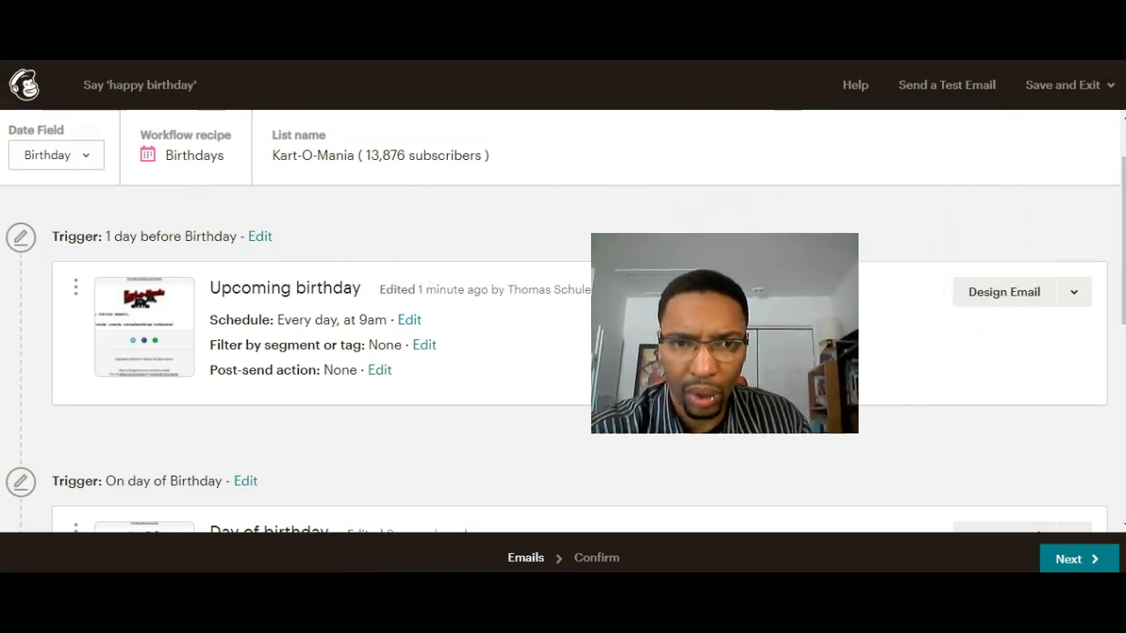
# Step: Set the Upcoming birthday trigger to wait 5 days before the birthday
pyautogui.click(249, 238)
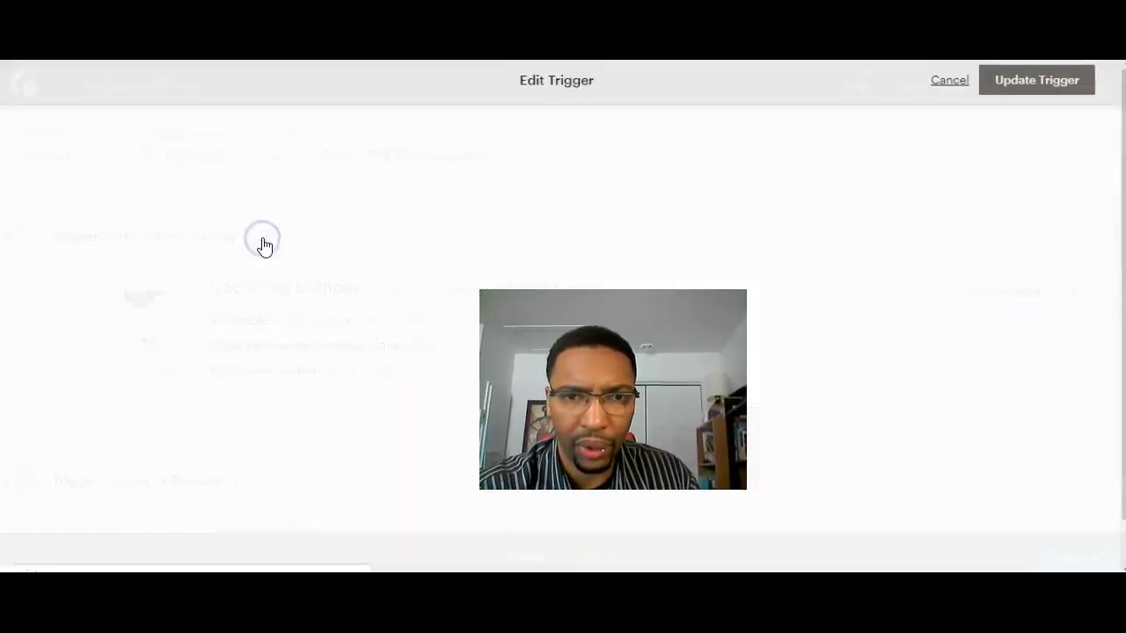
pyautogui.click(125, 295)
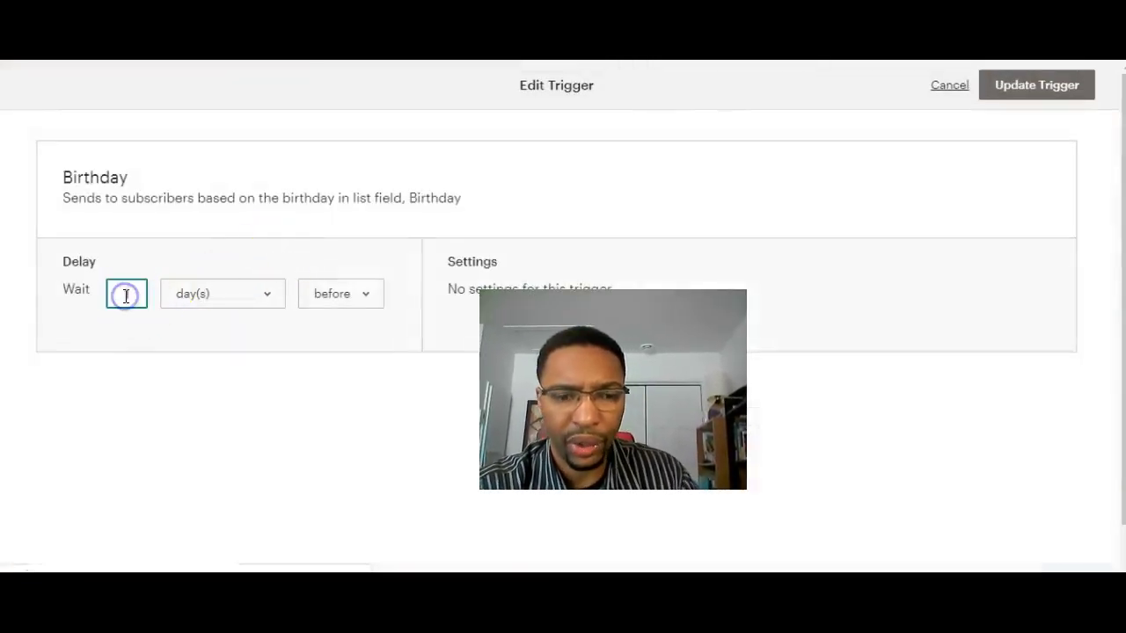
pyautogui.write('5')
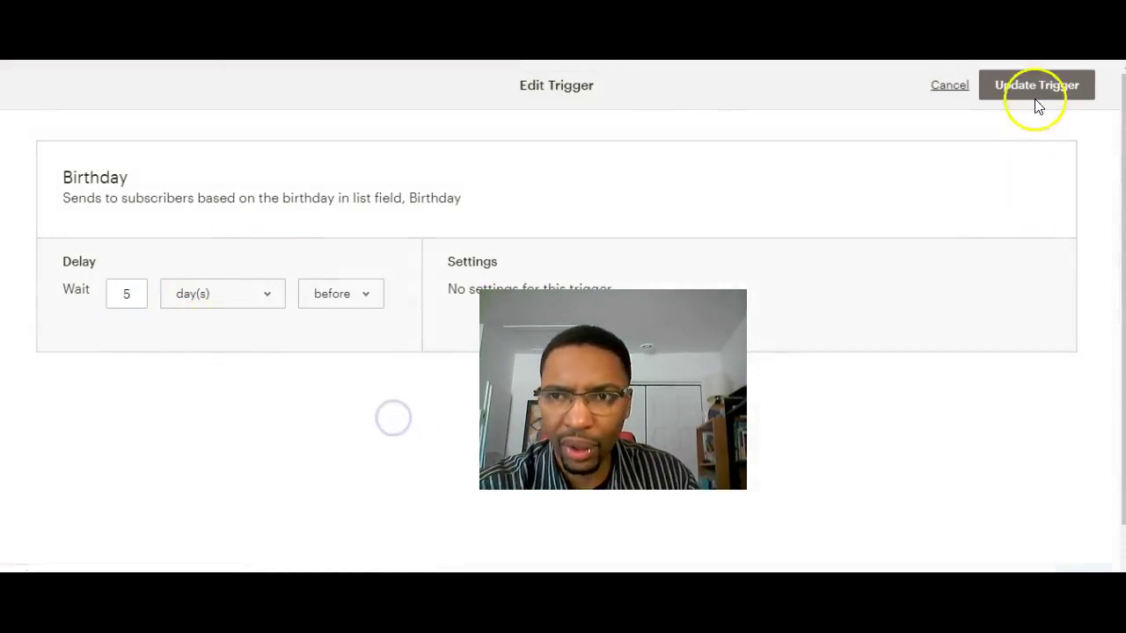
pyautogui.click(1038, 88)
# Step: Delete the Day of birthday email, confirming with DELETE
pyautogui.scroll(-2, 970, 299)
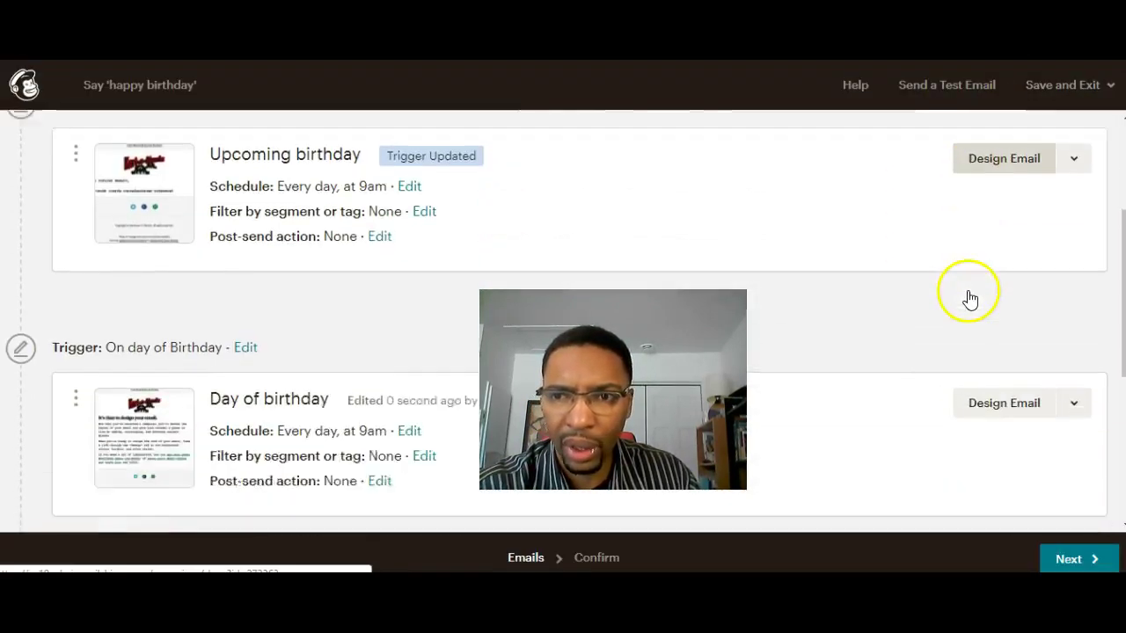
pyautogui.scroll(-2, 970, 298)
pyautogui.click(1073, 288)
pyautogui.click(911, 326)
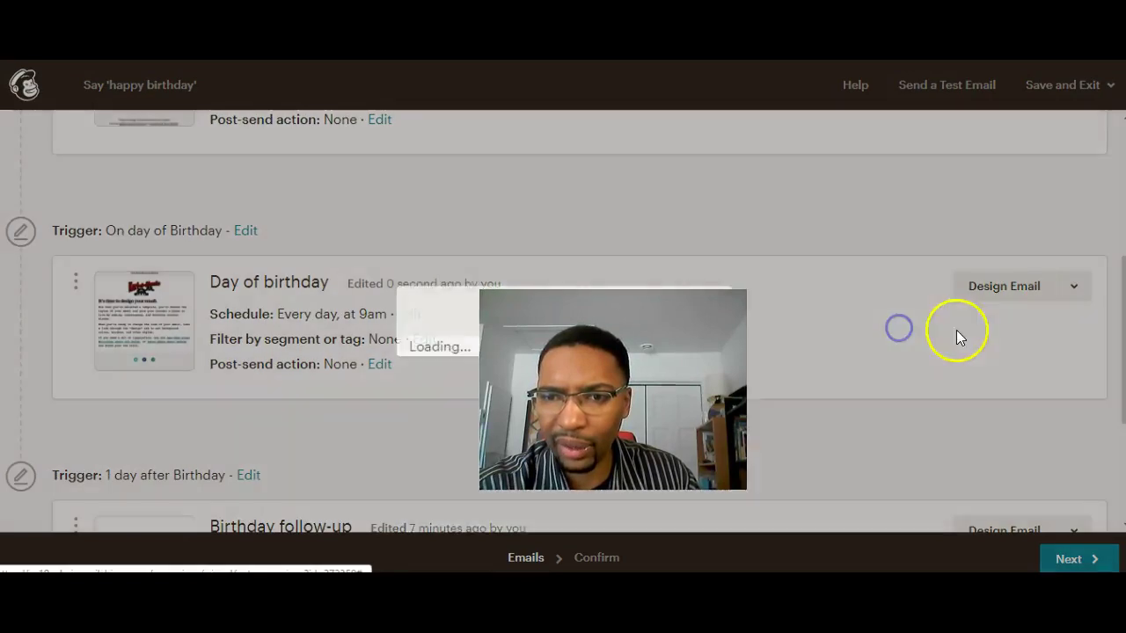
pyautogui.write('De')
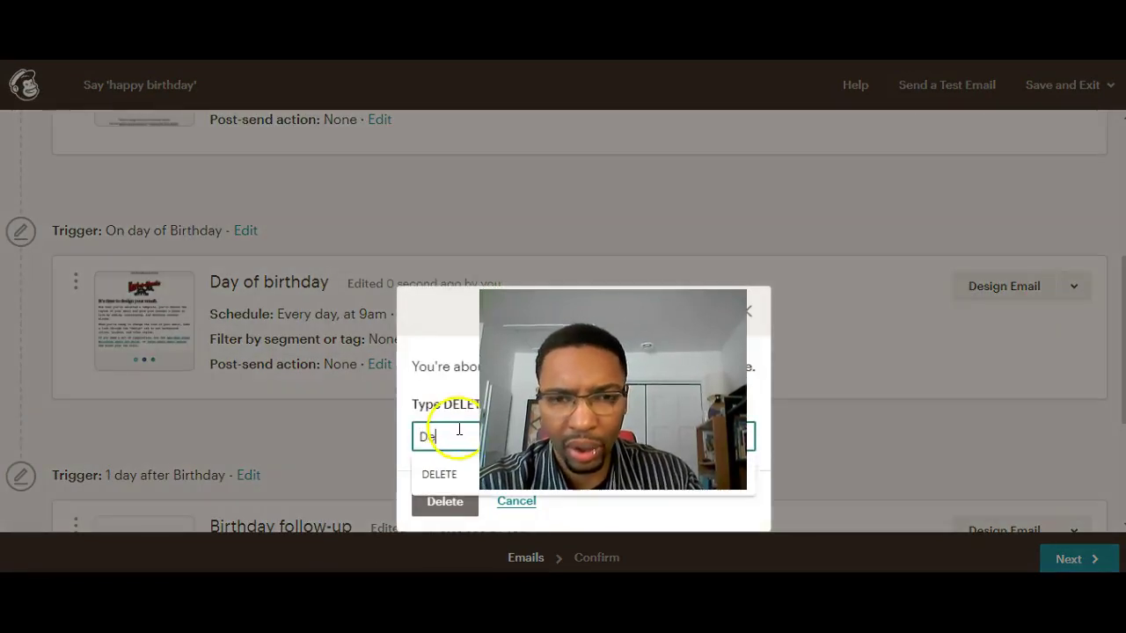
pyautogui.click(455, 478)
pyautogui.click(469, 498)
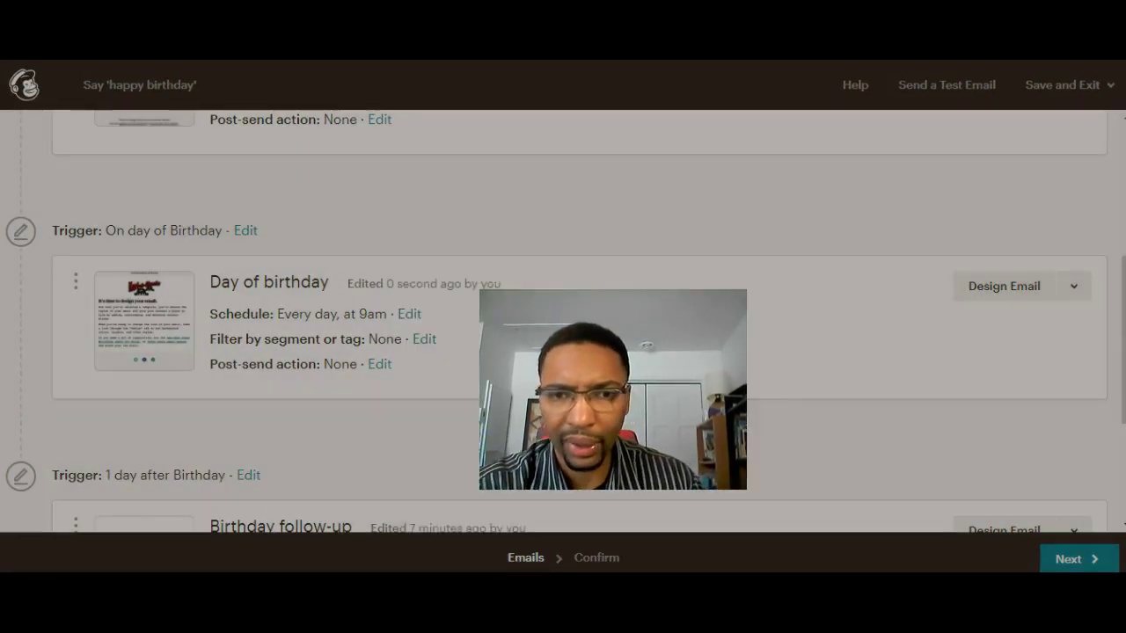
# Step: Delete the Birthday follow-up email, confirming with DELETE
pyautogui.click(1073, 294)
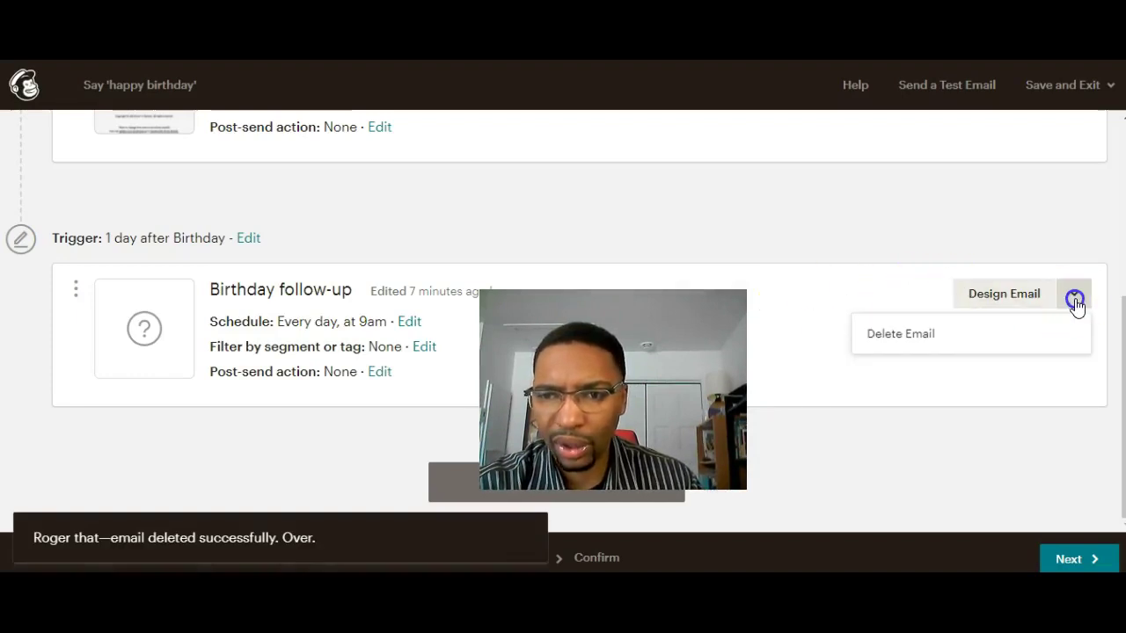
pyautogui.click(922, 342)
pyautogui.write('De')
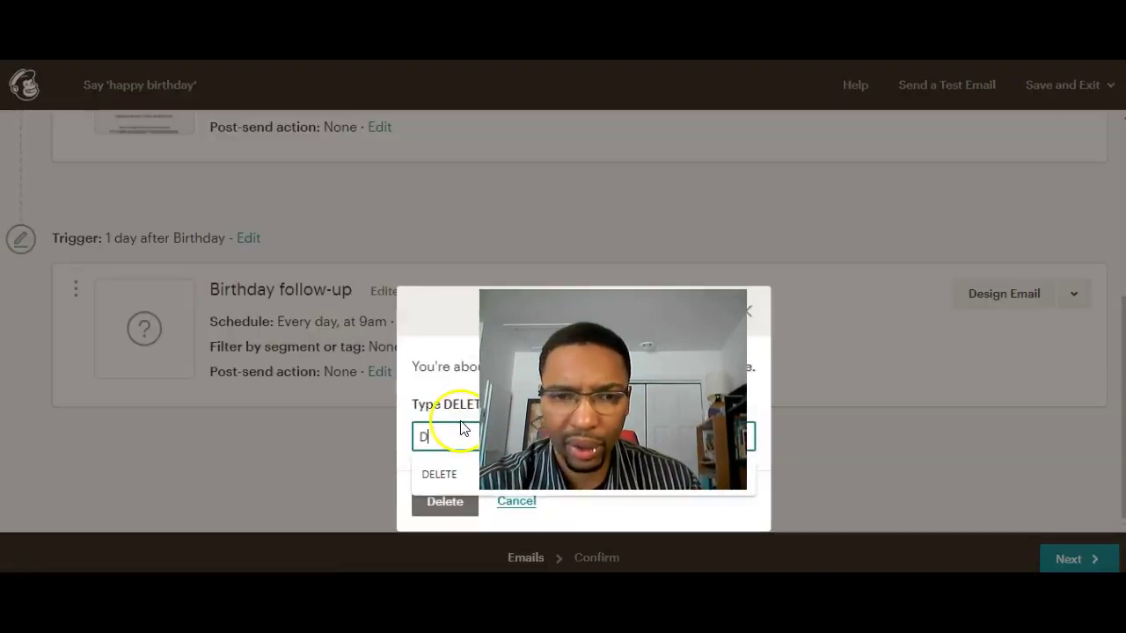
pyautogui.click(446, 473)
pyautogui.click(445, 502)
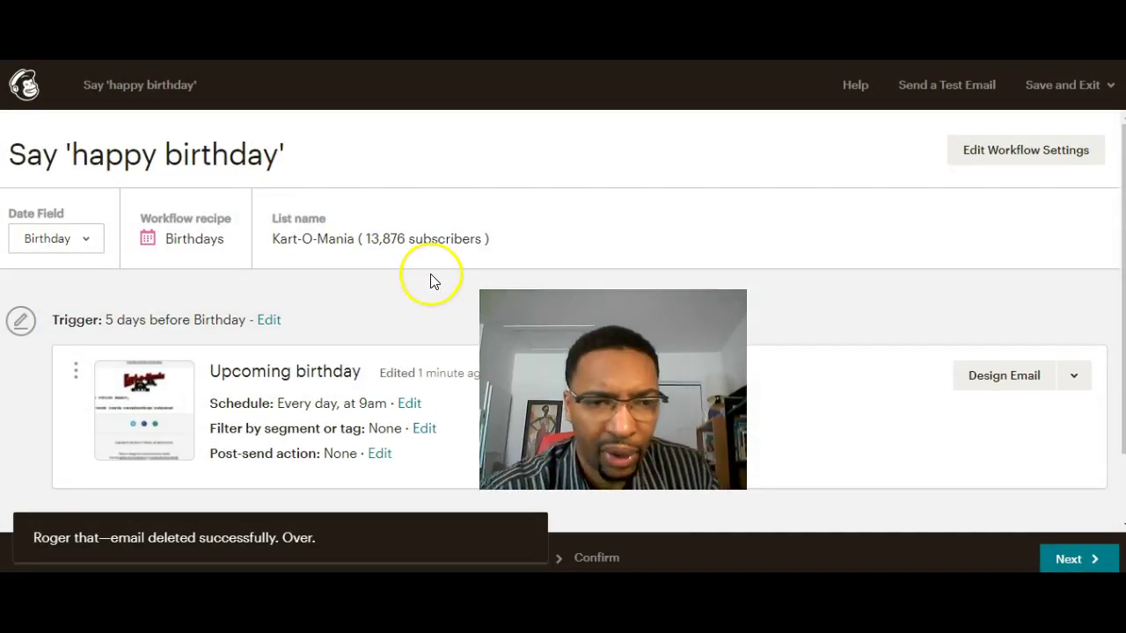
# Step: Advance to the Confirm step to review the single-email birthday workflow
pyautogui.scroll(-1, 281, 322)
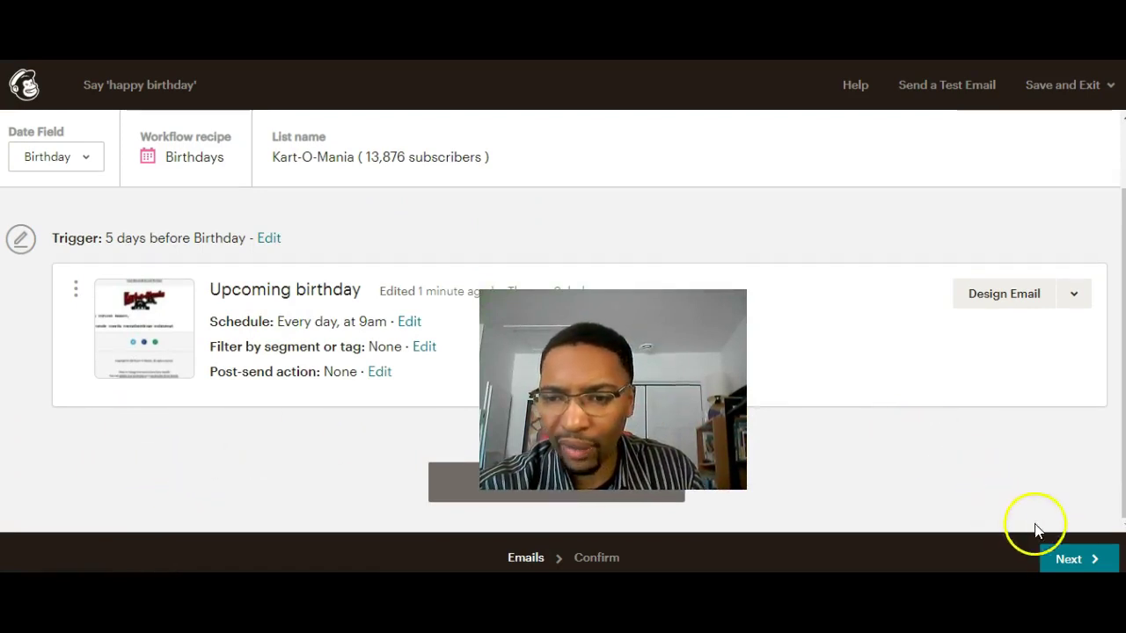
pyautogui.click(1066, 560)
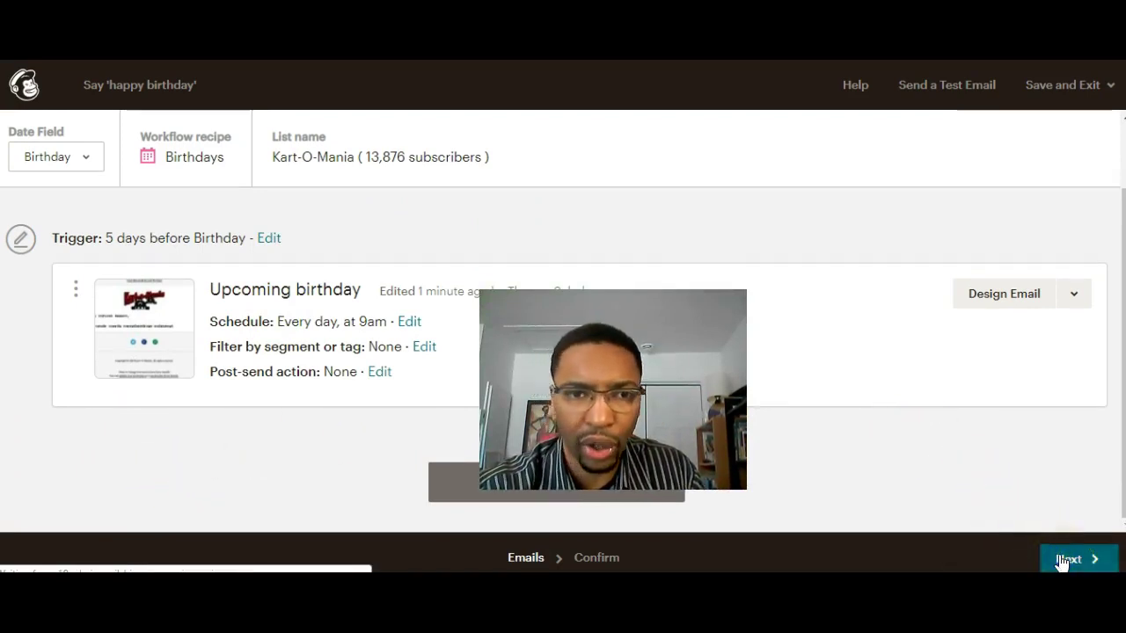